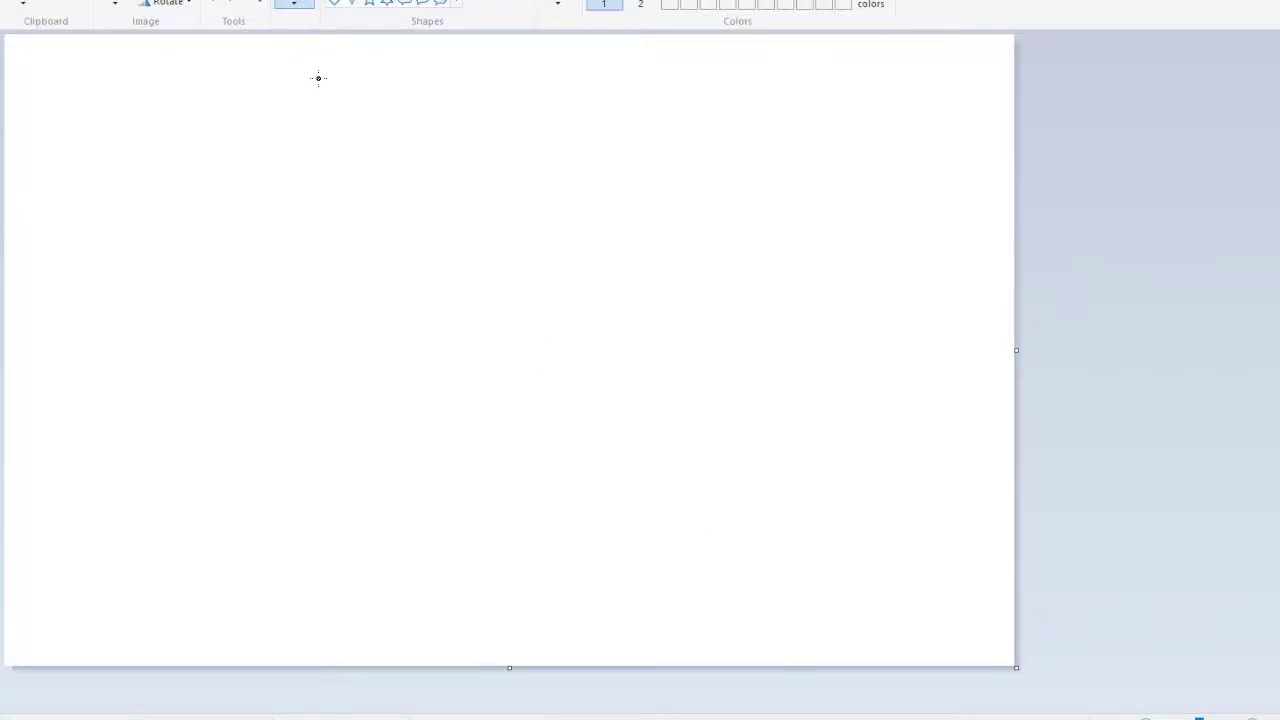
Freehand-draw a large black outline with a 5-shaped stroke inside it.
{"action": "mouse_move", "coordinate": [326, 99]}
{"action": "left_mouse_down"}
{"action": "mouse_move", "coordinate": [310, 101]}
{"action": "mouse_move", "coordinate": [210, 340]}
{"action": "mouse_move", "coordinate": [505, 388]}
{"action": "mouse_move", "coordinate": [320, 98]}
{"action": "left_mouse_up"}
{"action": "mouse_move", "coordinate": [320, 210]}
{"action": "left_mouse_down"}
{"action": "mouse_move", "coordinate": [355, 265]}
{"action": "mouse_move", "coordinate": [300, 295]}
{"action": "mouse_move", "coordinate": [350, 305]}
{"action": "mouse_move", "coordinate": [335, 225]}
{"action": "mouse_move", "coordinate": [385, 205]}
{"action": "left_mouse_up"}
{"action": "mouse_move", "coordinate": [385, 205]}
{"action": "left_mouse_down"}
{"action": "mouse_move", "coordinate": [325, 182]}
{"action": "mouse_move", "coordinate": [305, 240]}
{"action": "left_mouse_up"}
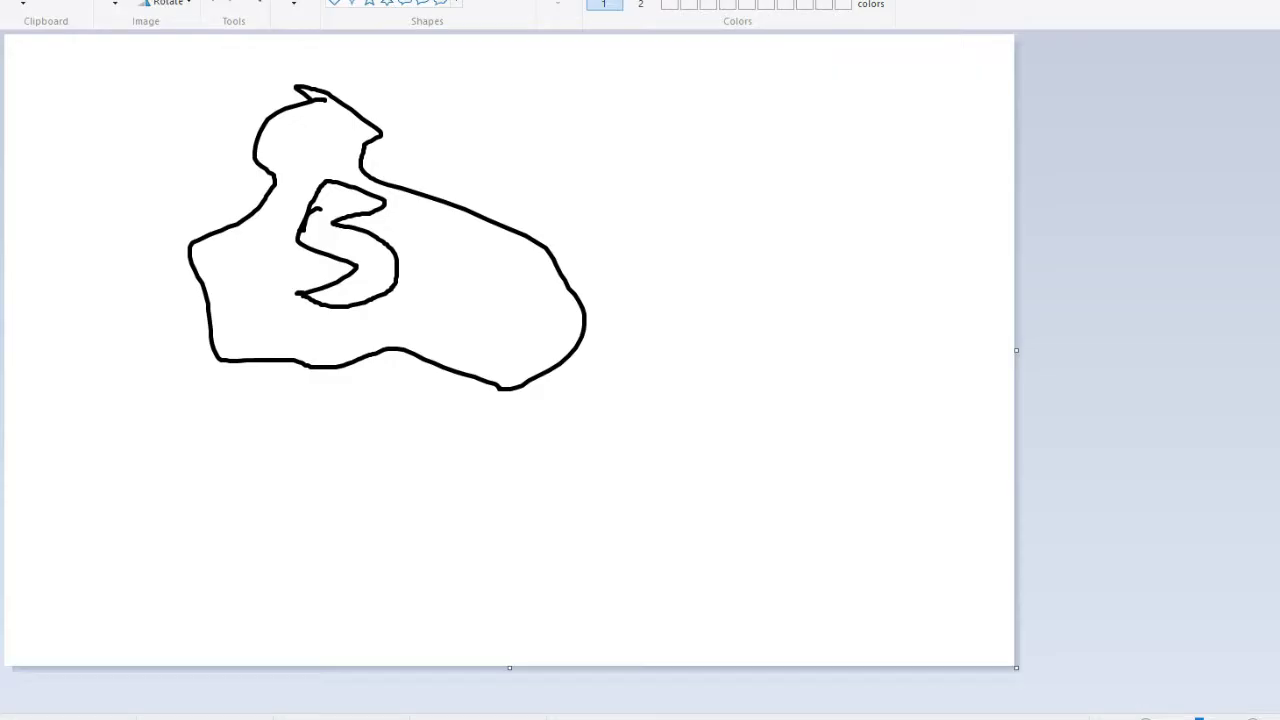
Fill the outline light blue and box-select the whole drawing.
{"action": "left_click", "coordinate": [486, 310]}
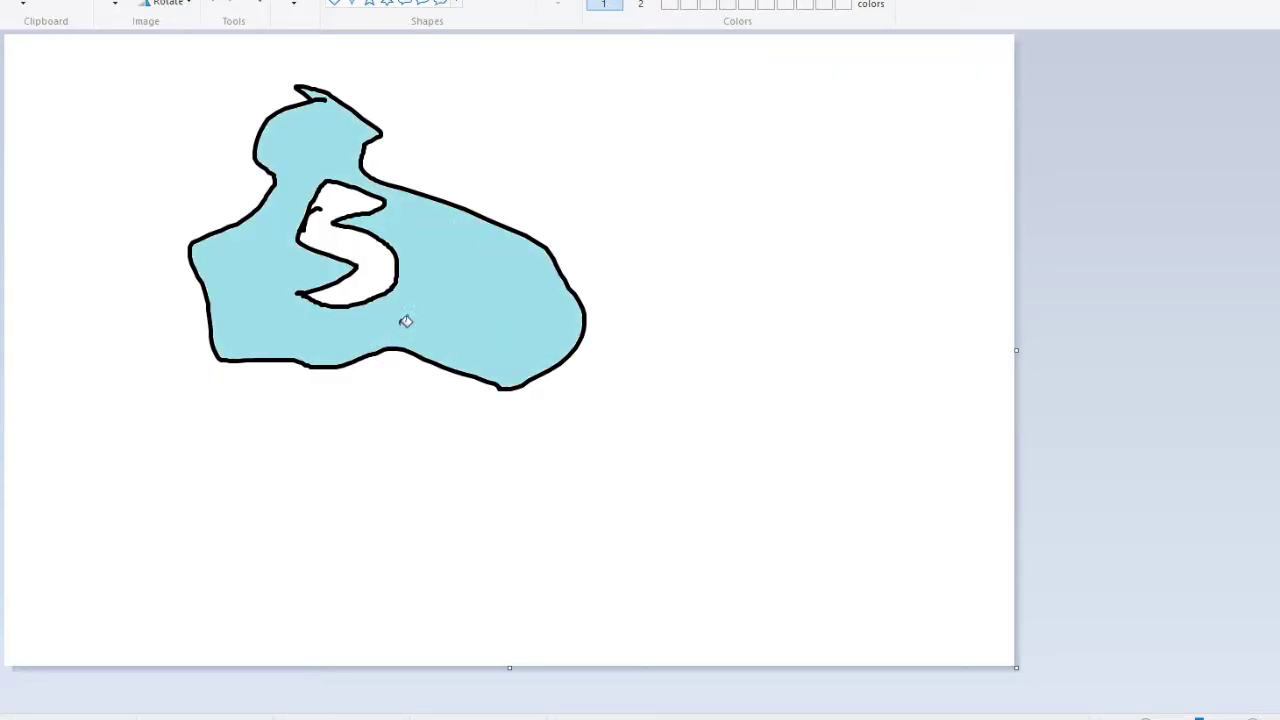
{"action": "left_click", "coordinate": [115, 4]}
{"action": "left_click_drag", "start_coordinate": [86, 34], "coordinate": [965, 456]}
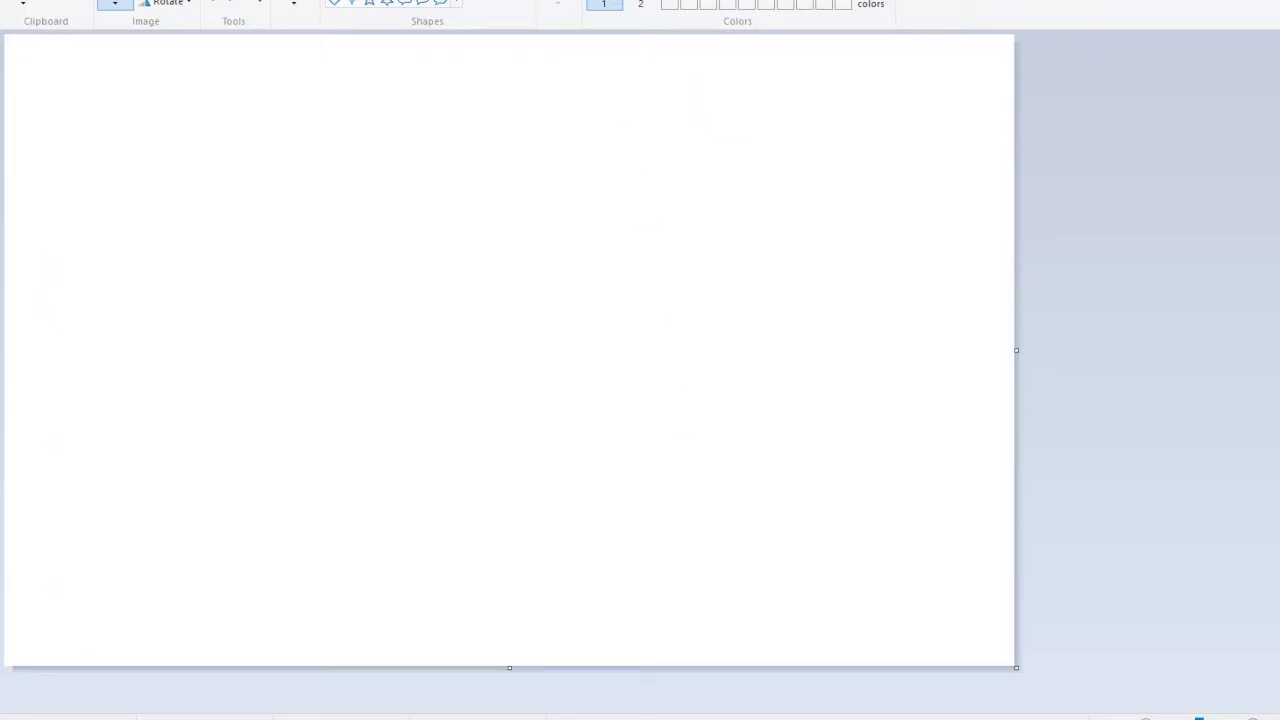
{"action": "left_click_drag", "start_coordinate": [390, 215], "coordinate": [577, 335]}
{"action": "left_click", "coordinate": [294, 4]}
{"action": "mouse_move", "coordinate": [458, 244]}
{"action": "left_mouse_down"}
{"action": "mouse_move", "coordinate": [470, 378]}
{"action": "mouse_move", "coordinate": [640, 378]}
{"action": "mouse_move", "coordinate": [460, 244]}
{"action": "mouse_move", "coordinate": [510, 212]}
{"action": "mouse_move", "coordinate": [680, 240]}
{"action": "mouse_move", "coordinate": [605, 268]}
{"action": "mouse_move", "coordinate": [668, 262]}
{"action": "mouse_move", "coordinate": [705, 370]}
{"action": "left_mouse_up"}
{"action": "left_click_drag", "start_coordinate": [705, 370], "coordinate": [612, 378]}
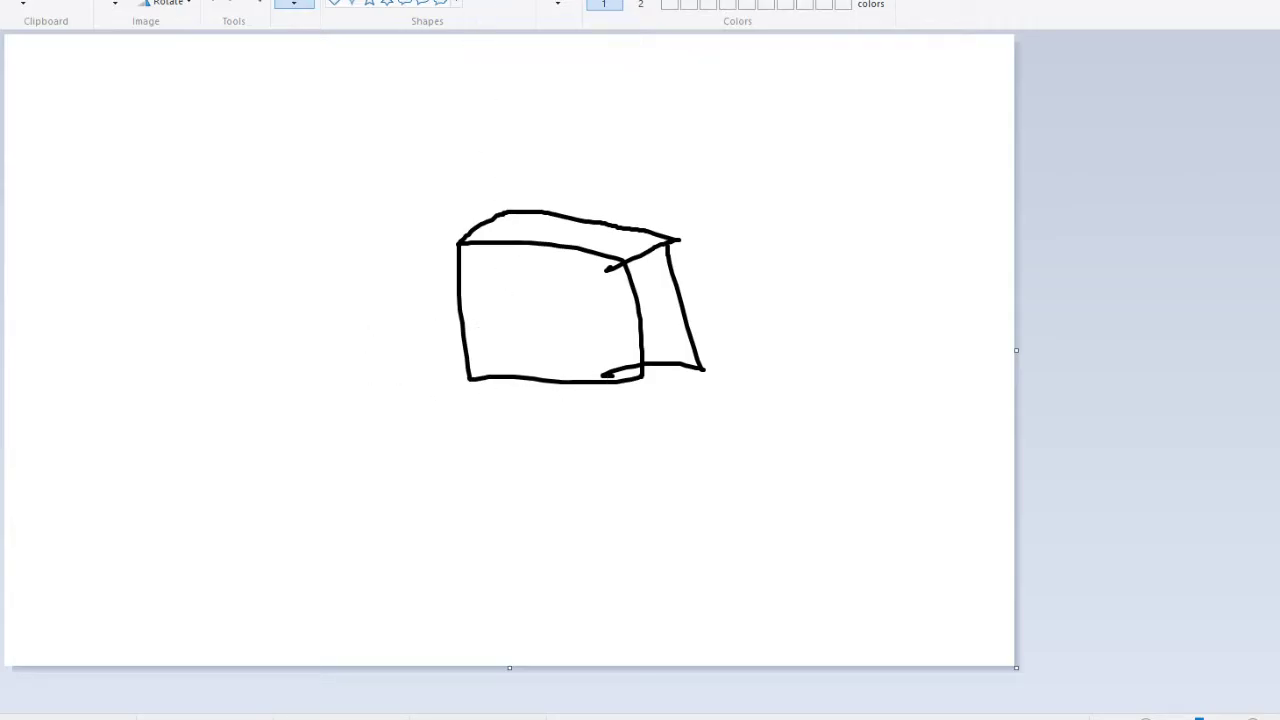
{"action": "mouse_move", "coordinate": [456, 288]}
{"action": "left_mouse_down"}
{"action": "mouse_move", "coordinate": [598, 292]}
{"action": "mouse_move", "coordinate": [672, 260]}
{"action": "left_mouse_up"}
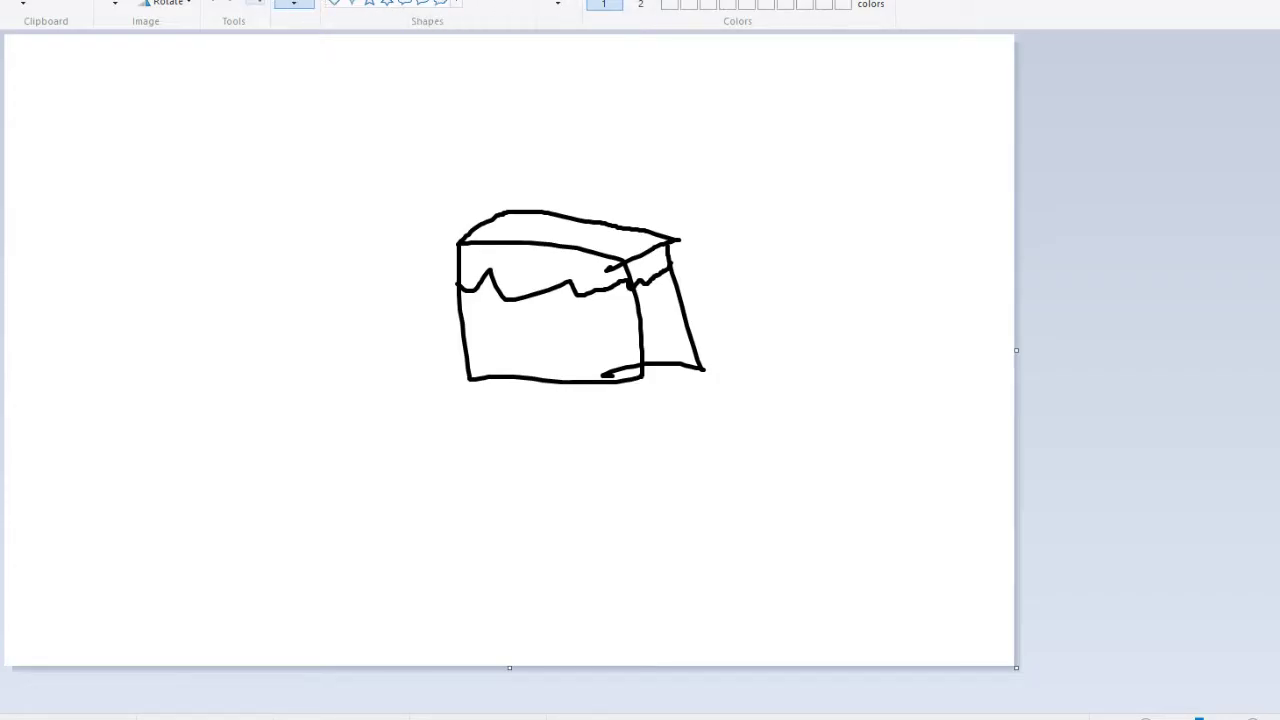
{"action": "left_click", "coordinate": [570, 228]}
{"action": "left_click", "coordinate": [540, 270]}
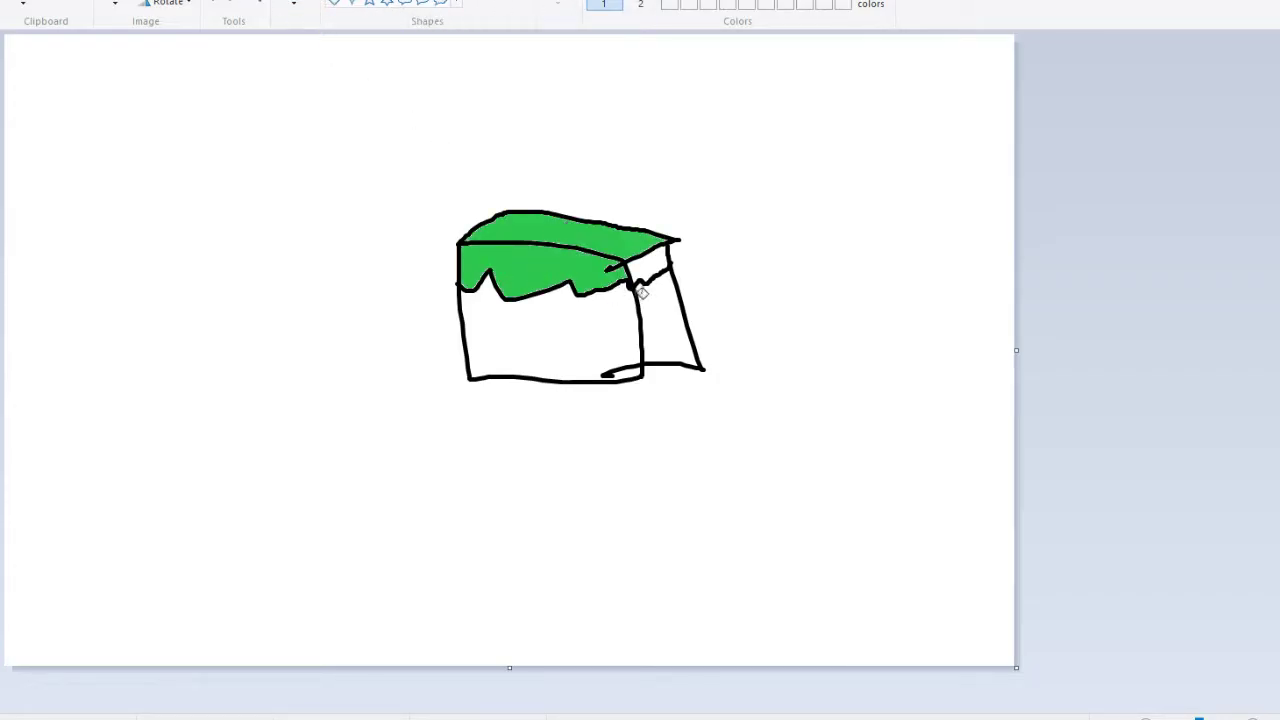
{"action": "left_click", "coordinate": [647, 266]}
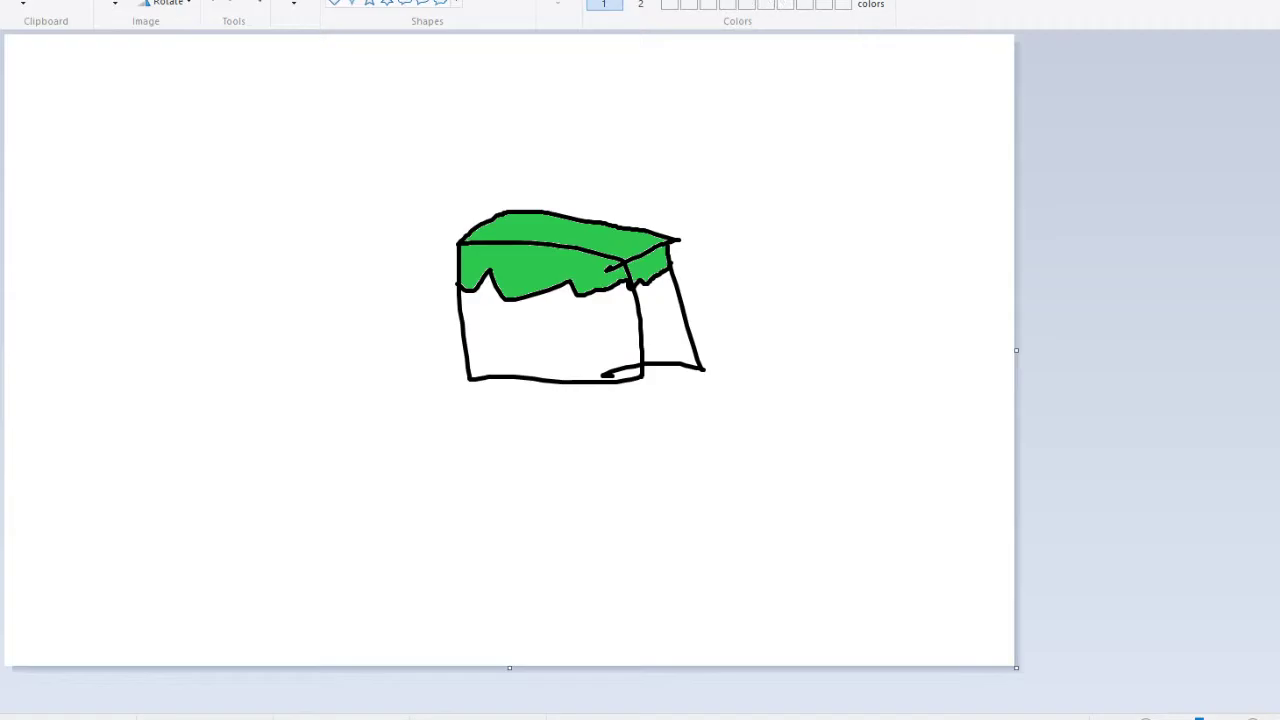
{"action": "left_click", "coordinate": [678, 312]}
{"action": "left_click", "coordinate": [550, 335]}
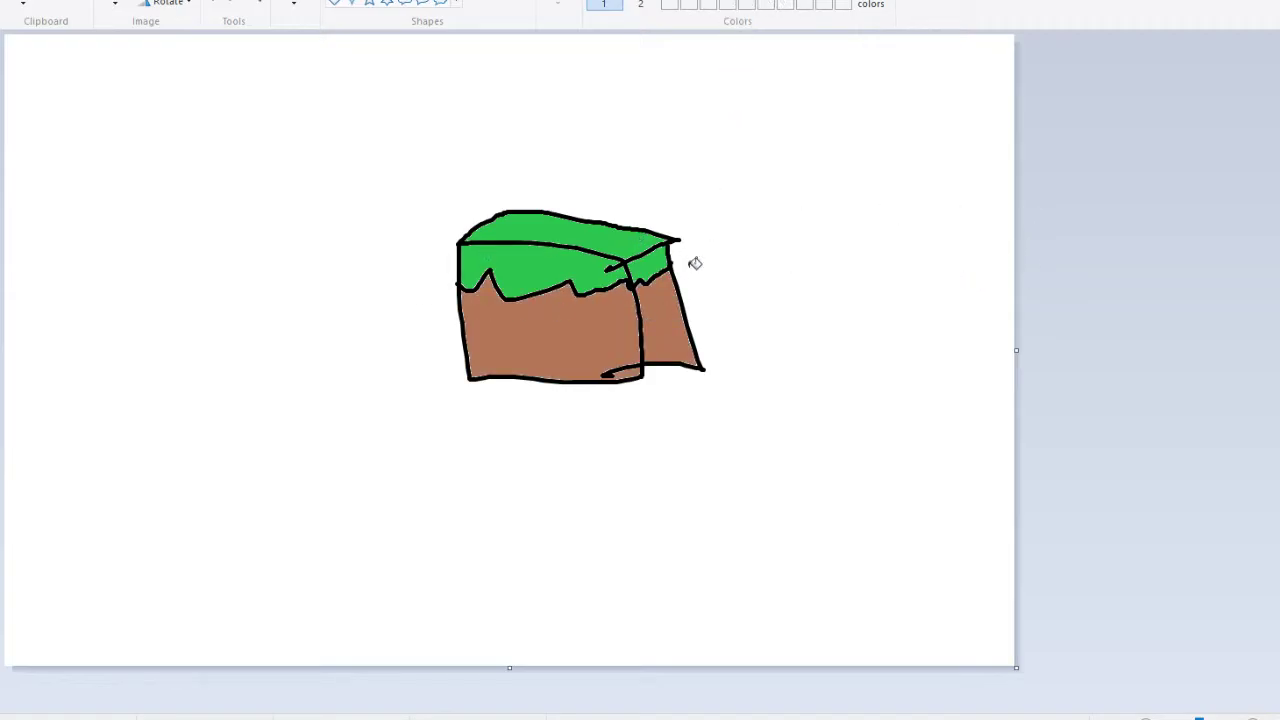
{"action": "left_click", "coordinate": [294, 3]}
{"action": "mouse_move", "coordinate": [488, 478]}
{"action": "left_mouse_down"}
{"action": "mouse_move", "coordinate": [530, 420]}
{"action": "mouse_move", "coordinate": [556, 478]}
{"action": "mouse_move", "coordinate": [612, 486]}
{"action": "left_mouse_up"}
{"action": "mouse_move", "coordinate": [566, 426]}
{"action": "left_mouse_down"}
{"action": "mouse_move", "coordinate": [652, 462]}
{"action": "mouse_move", "coordinate": [688, 404]}
{"action": "left_mouse_up"}
{"action": "left_click_drag", "start_coordinate": [688, 404], "coordinate": [696, 482]}
{"action": "left_click_drag", "start_coordinate": [722, 426], "coordinate": [766, 422]}
{"action": "mouse_move", "coordinate": [708, 438]}
{"action": "left_mouse_down"}
{"action": "mouse_move", "coordinate": [710, 488]}
{"action": "mouse_move", "coordinate": [734, 466]}
{"action": "mouse_move", "coordinate": [744, 486]}
{"action": "left_mouse_up"}
{"action": "left_click_drag", "start_coordinate": [512, 512], "coordinate": [526, 546]}
{"action": "mouse_move", "coordinate": [542, 548]}
{"action": "left_mouse_down"}
{"action": "mouse_move", "coordinate": [570, 492]}
{"action": "mouse_move", "coordinate": [622, 540]}
{"action": "mouse_move", "coordinate": [640, 502]}
{"action": "left_mouse_up"}
{"action": "mouse_move", "coordinate": [640, 502]}
{"action": "left_mouse_down"}
{"action": "mouse_move", "coordinate": [675, 532]}
{"action": "mouse_move", "coordinate": [662, 524]}
{"action": "left_mouse_up"}
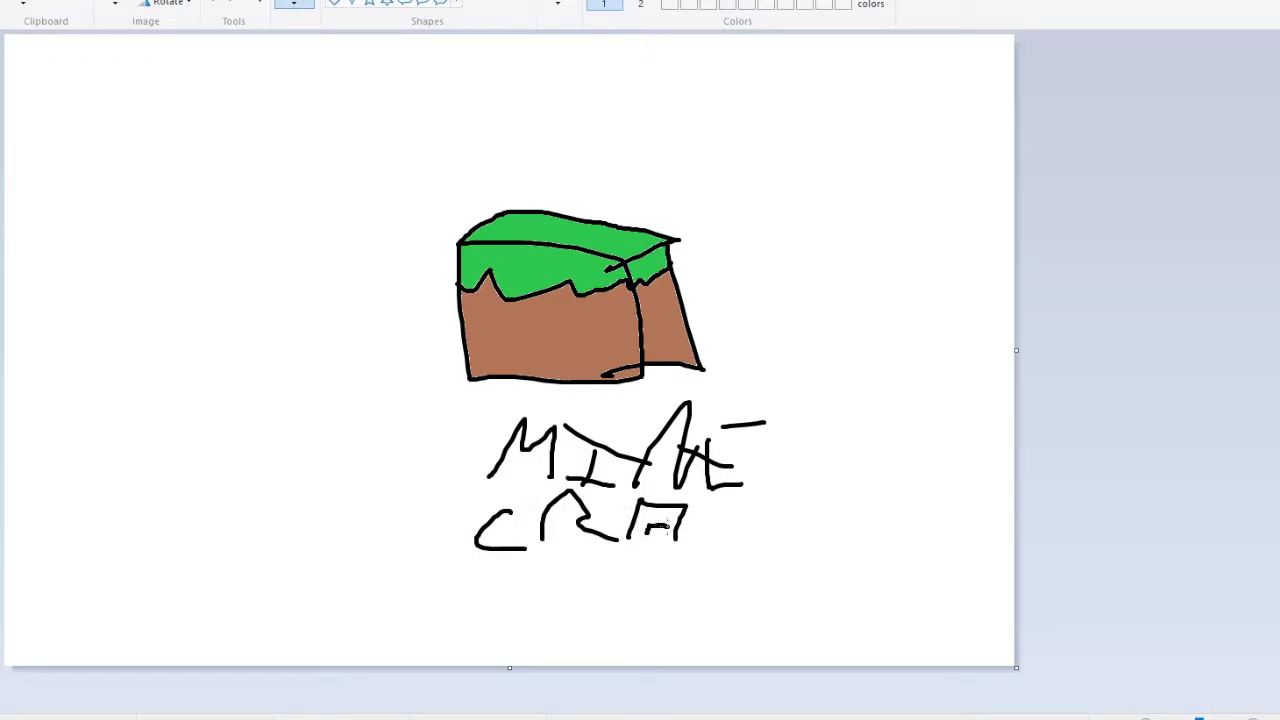
{"action": "left_click_drag", "start_coordinate": [667, 526], "coordinate": [668, 545]}
{"action": "left_click_drag", "start_coordinate": [748, 506], "coordinate": [706, 508]}
{"action": "mouse_move", "coordinate": [704, 504]}
{"action": "left_mouse_down"}
{"action": "mouse_move", "coordinate": [702, 550]}
{"action": "mouse_move", "coordinate": [734, 532]}
{"action": "left_mouse_up"}
{"action": "left_click_drag", "start_coordinate": [780, 496], "coordinate": [776, 556]}
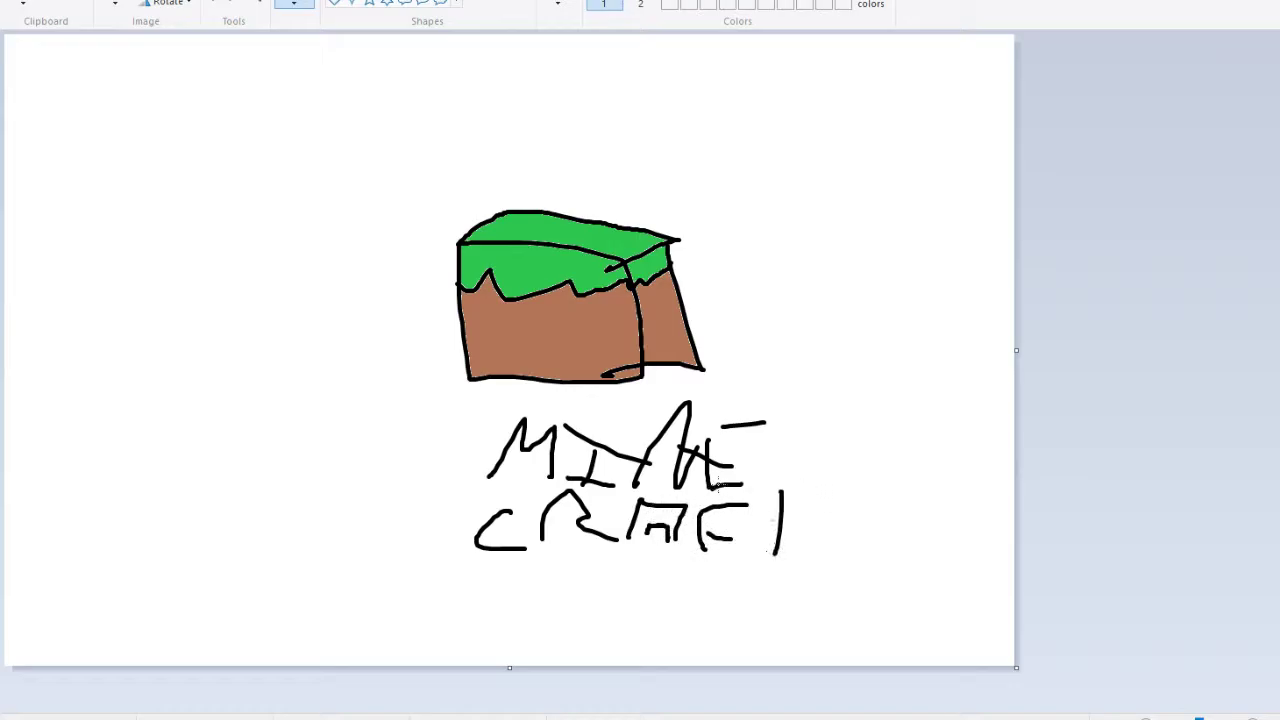
{"action": "left_click_drag", "start_coordinate": [716, 484], "coordinate": [990, 545]}
{"action": "left_click", "coordinate": [115, 4]}
{"action": "left_click_drag", "start_coordinate": [187, 147], "coordinate": [1028, 656]}
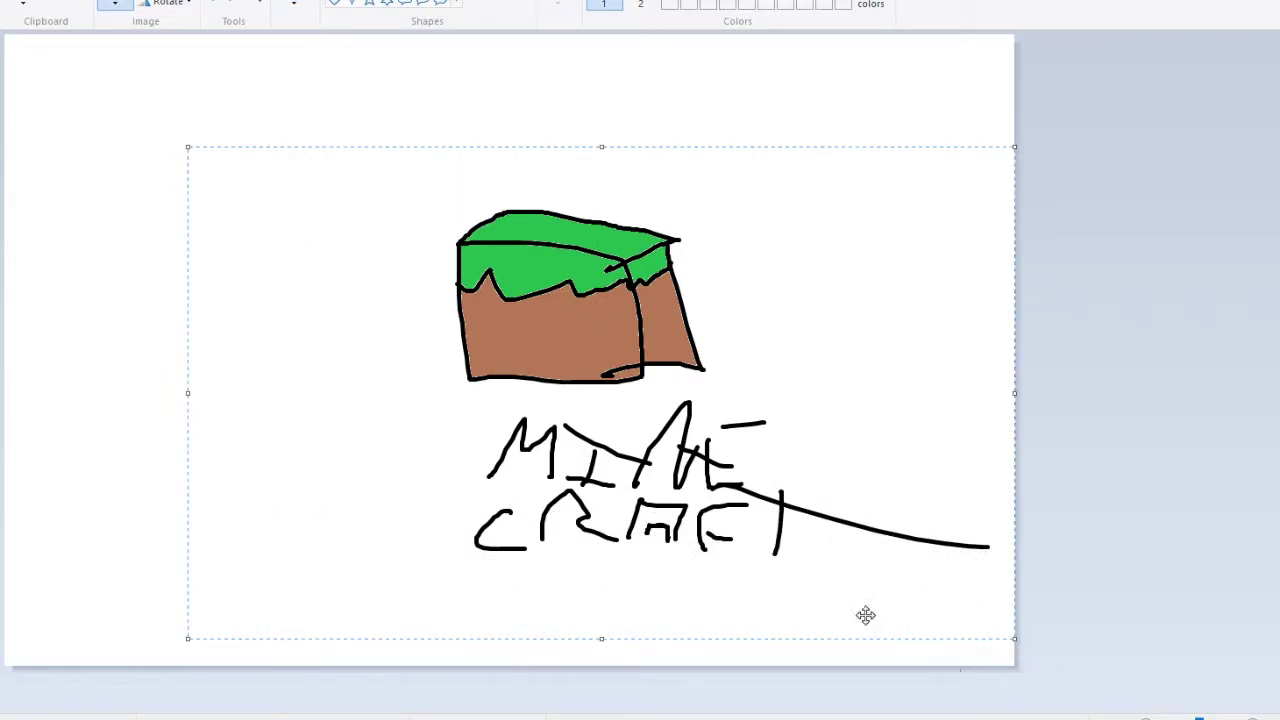
{"action": "key", "text": "Delete"}
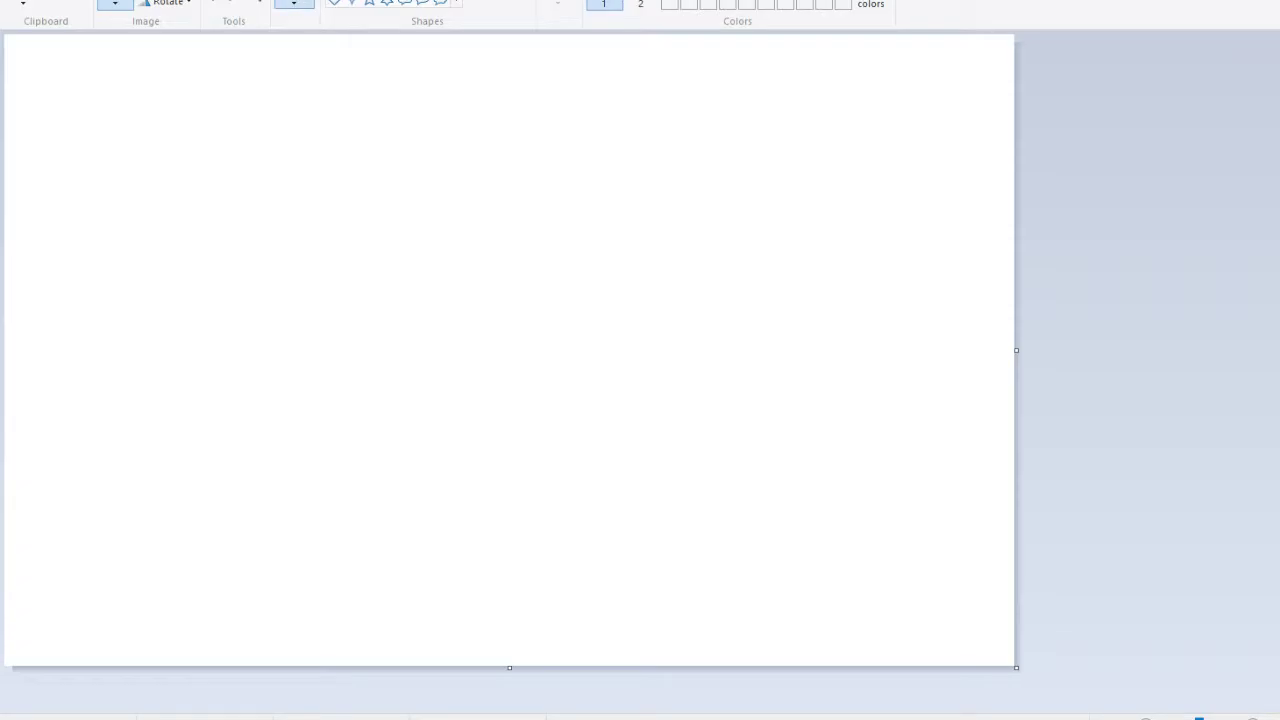
Draw a freehand outline, then select and delete it.
{"action": "left_click", "coordinate": [293, 4]}
{"action": "mouse_move", "coordinate": [378, 270]}
{"action": "left_mouse_down"}
{"action": "mouse_move", "coordinate": [590, 354]}
{"action": "mouse_move", "coordinate": [548, 406]}
{"action": "mouse_move", "coordinate": [580, 408]}
{"action": "mouse_move", "coordinate": [400, 385]}
{"action": "mouse_move", "coordinate": [340, 268]}
{"action": "left_mouse_up"}
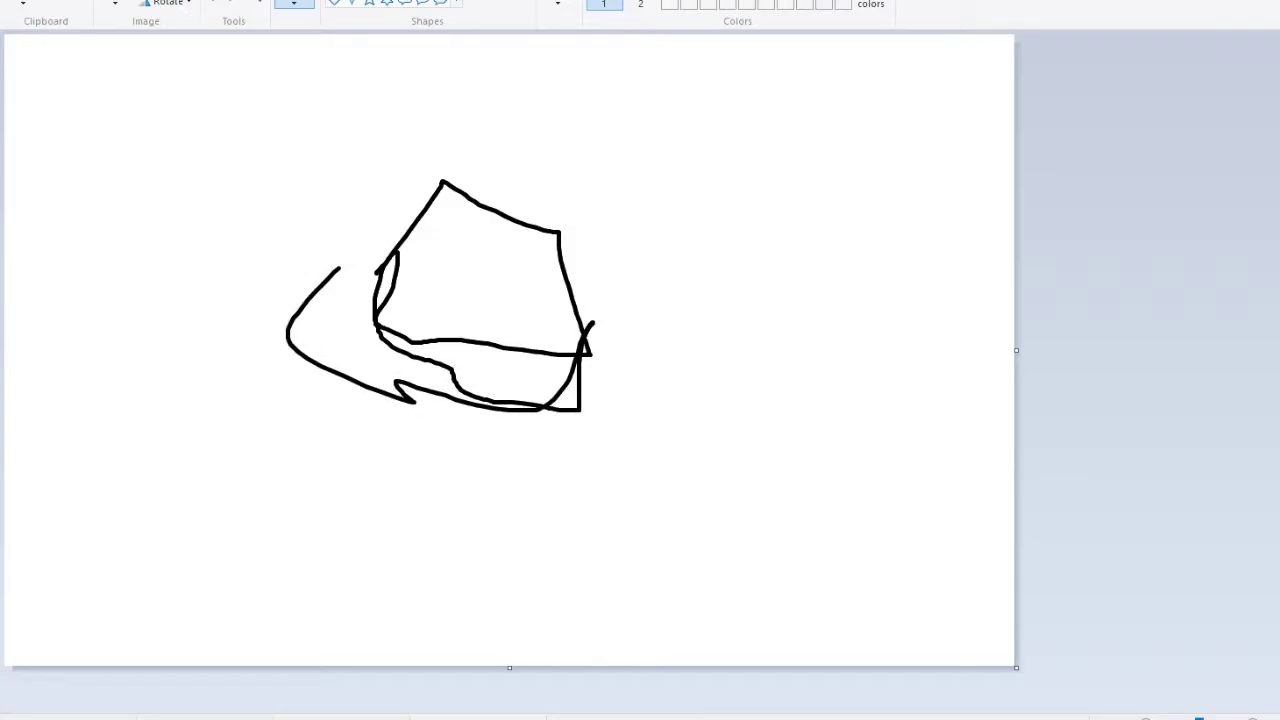
{"action": "left_click", "coordinate": [115, 4]}
{"action": "left_click_drag", "start_coordinate": [150, 108], "coordinate": [950, 665]}
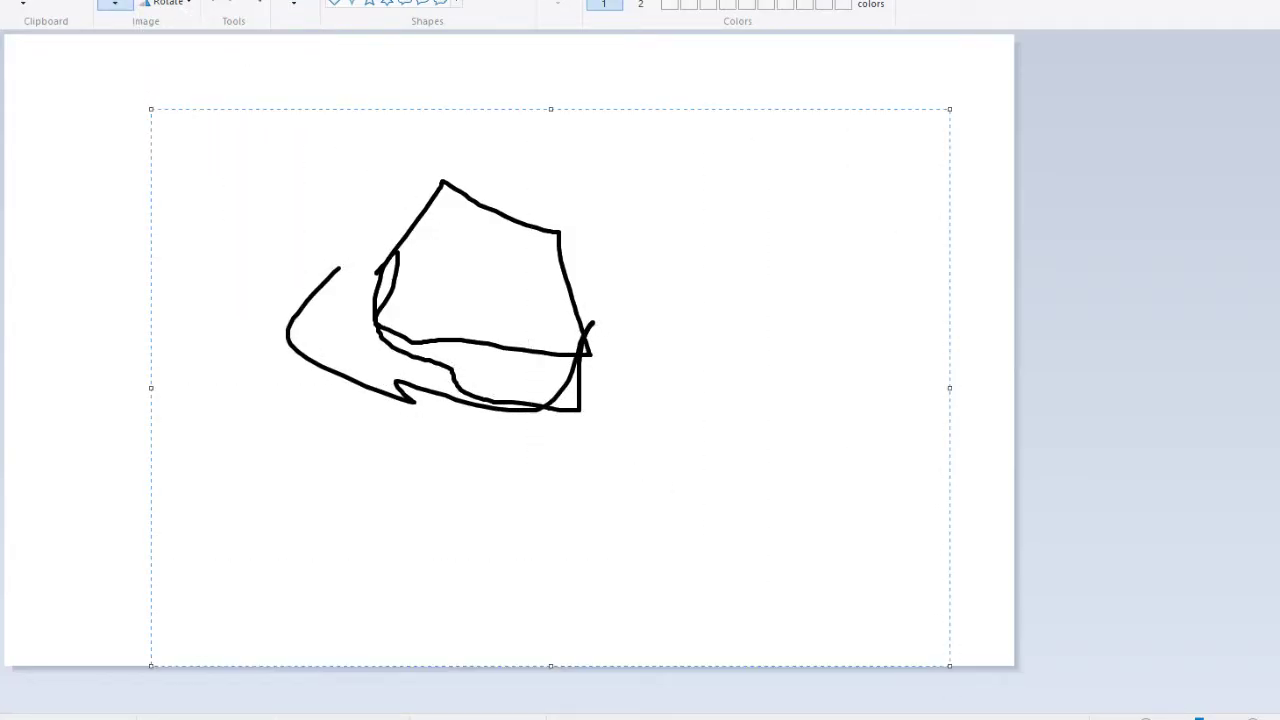
{"action": "key", "text": "Delete"}
Draw a black logo outline with an inner triangle.
{"action": "left_click", "coordinate": [293, 4]}
{"action": "mouse_move", "coordinate": [278, 196]}
{"action": "left_mouse_down"}
{"action": "mouse_move", "coordinate": [340, 128]}
{"action": "mouse_move", "coordinate": [540, 196]}
{"action": "mouse_move", "coordinate": [555, 285]}
{"action": "mouse_move", "coordinate": [438, 348]}
{"action": "mouse_move", "coordinate": [305, 318]}
{"action": "mouse_move", "coordinate": [278, 196]}
{"action": "left_mouse_up"}
{"action": "mouse_move", "coordinate": [365, 225]}
{"action": "left_mouse_down"}
{"action": "mouse_move", "coordinate": [370, 265]}
{"action": "mouse_move", "coordinate": [445, 220]}
{"action": "mouse_move", "coordinate": [358, 210]}
{"action": "left_mouse_up"}
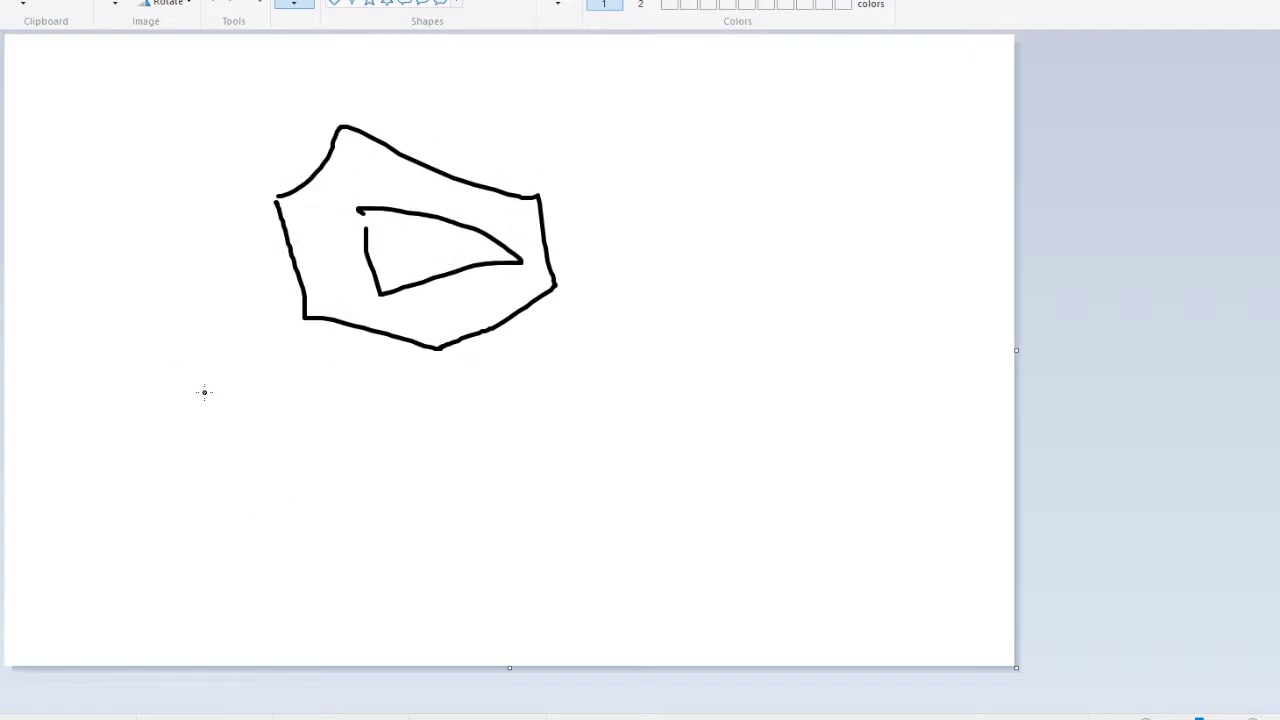
Scribble lettering (S, a, 5, 1) with a trailing line below the shapes.
{"action": "left_click_drag", "start_coordinate": [282, 456], "coordinate": [204, 494]}
{"action": "mouse_move", "coordinate": [204, 494]}
{"action": "left_mouse_down"}
{"action": "mouse_move", "coordinate": [262, 494]}
{"action": "mouse_move", "coordinate": [160, 574]}
{"action": "left_mouse_up"}
{"action": "left_click_drag", "start_coordinate": [160, 574], "coordinate": [262, 500]}
{"action": "left_click_drag", "start_coordinate": [278, 530], "coordinate": [352, 505]}
{"action": "mouse_move", "coordinate": [352, 505]}
{"action": "left_mouse_down"}
{"action": "mouse_move", "coordinate": [345, 520]}
{"action": "mouse_move", "coordinate": [380, 530]}
{"action": "mouse_move", "coordinate": [330, 545]}
{"action": "left_mouse_up"}
{"action": "mouse_move", "coordinate": [462, 522]}
{"action": "left_mouse_down"}
{"action": "mouse_move", "coordinate": [408, 520]}
{"action": "mouse_move", "coordinate": [375, 575]}
{"action": "left_mouse_up"}
{"action": "left_click_drag", "start_coordinate": [526, 476], "coordinate": [490, 550]}
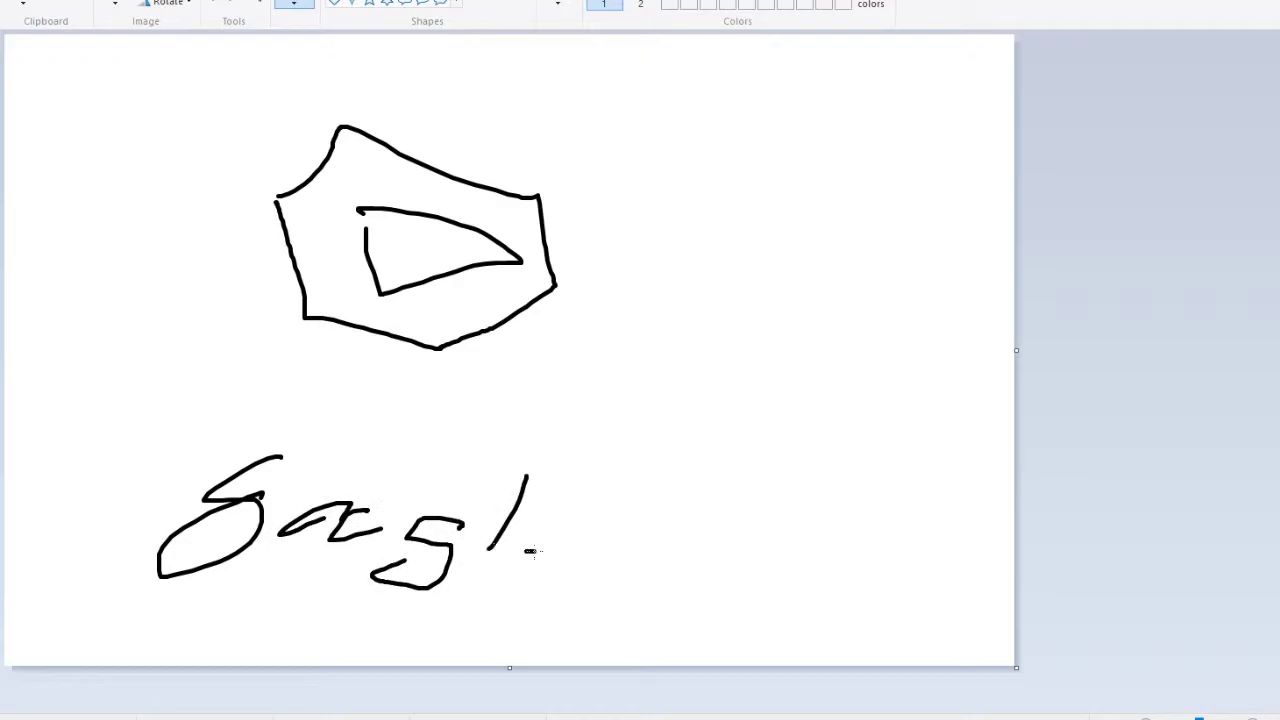
{"action": "left_click_drag", "start_coordinate": [566, 534], "coordinate": [684, 580]}
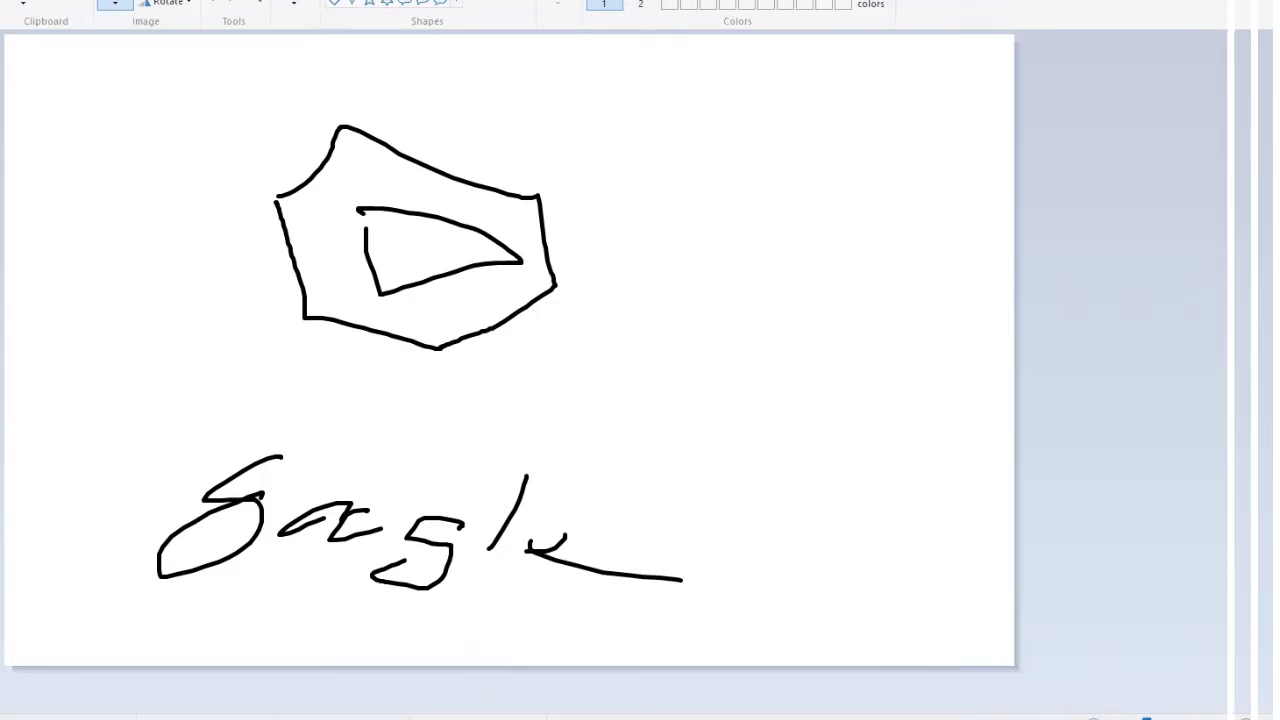
Select the entire drawing and delete it, leaving a blank canvas.
{"action": "left_click_drag", "start_coordinate": [45, 200], "coordinate": [590, 540]}
{"action": "left_click", "coordinate": [45, 135]}
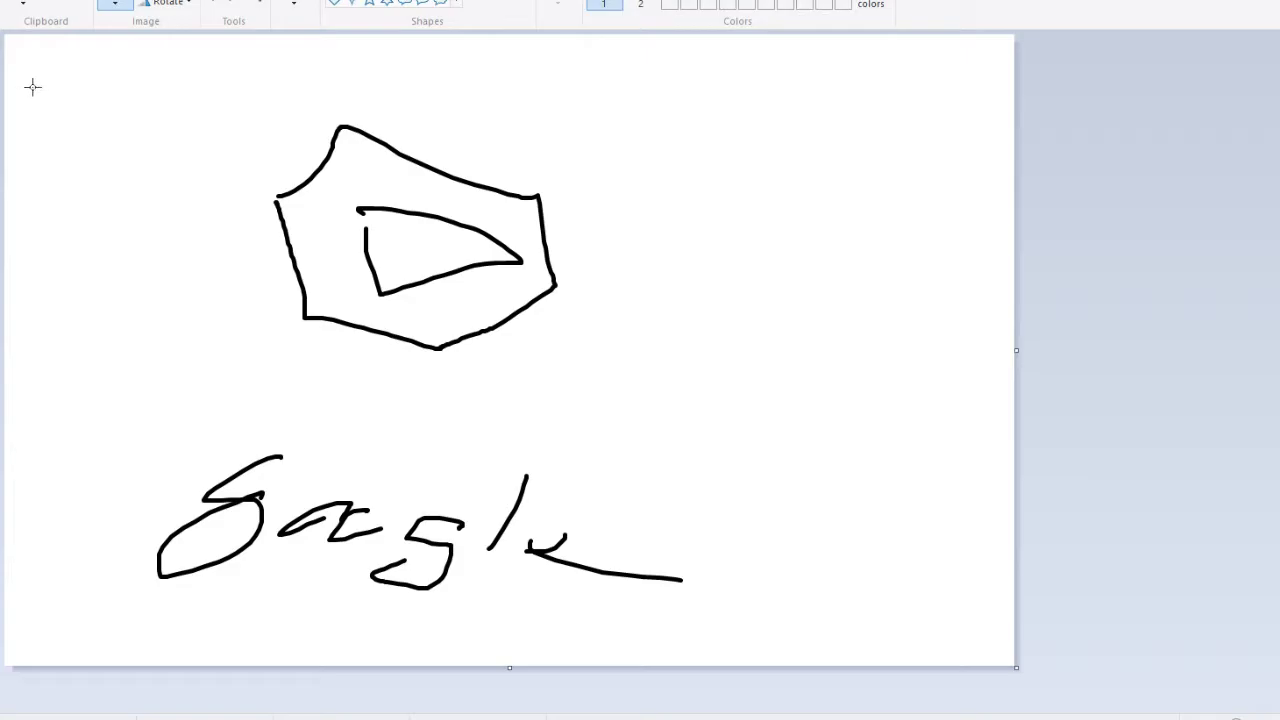
{"action": "left_click_drag", "start_coordinate": [33, 88], "coordinate": [736, 608]}
{"action": "key", "text": "Delete"}
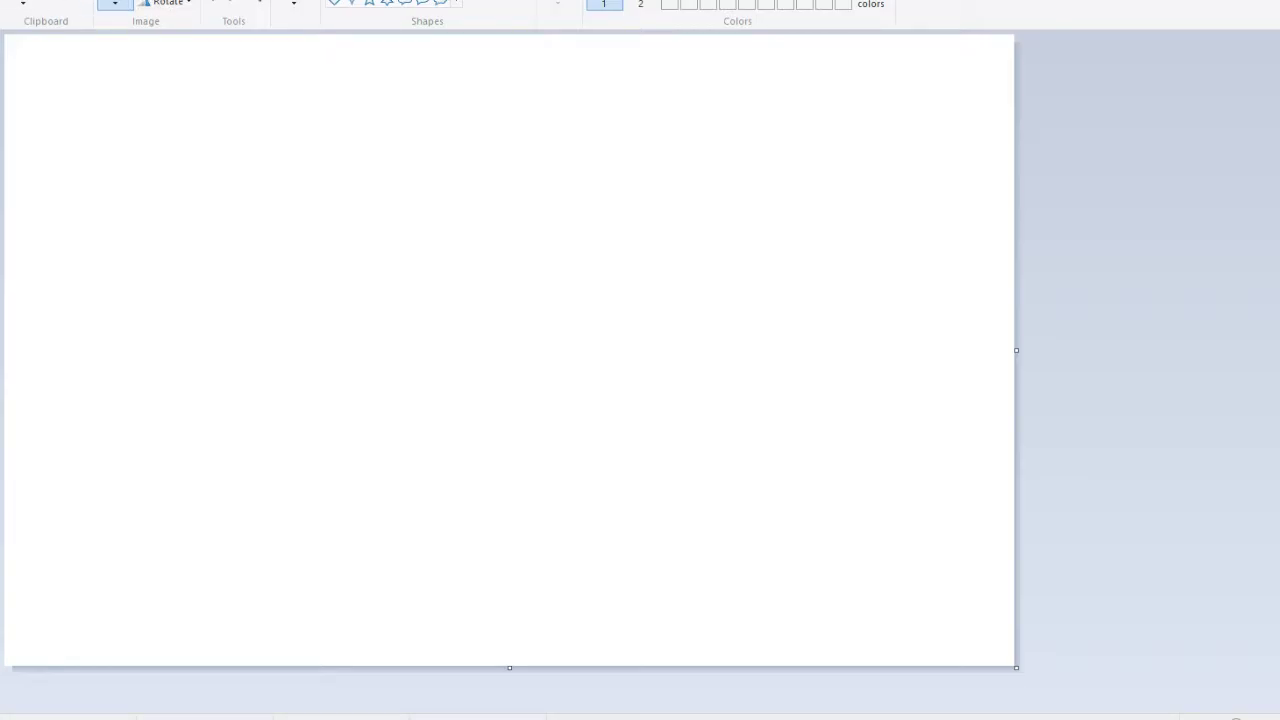
{"action": "left_click", "coordinate": [294, 4]}
{"action": "left_click_drag", "start_coordinate": [262, 122], "coordinate": [284, 158]}
{"action": "mouse_move", "coordinate": [322, 115]}
{"action": "left_mouse_down"}
{"action": "mouse_move", "coordinate": [286, 160]}
{"action": "mouse_move", "coordinate": [284, 204]}
{"action": "left_mouse_up"}
{"action": "mouse_move", "coordinate": [340, 160]}
{"action": "left_mouse_down"}
{"action": "mouse_move", "coordinate": [452, 166]}
{"action": "mouse_move", "coordinate": [480, 205]}
{"action": "mouse_move", "coordinate": [522, 208]}
{"action": "left_mouse_up"}
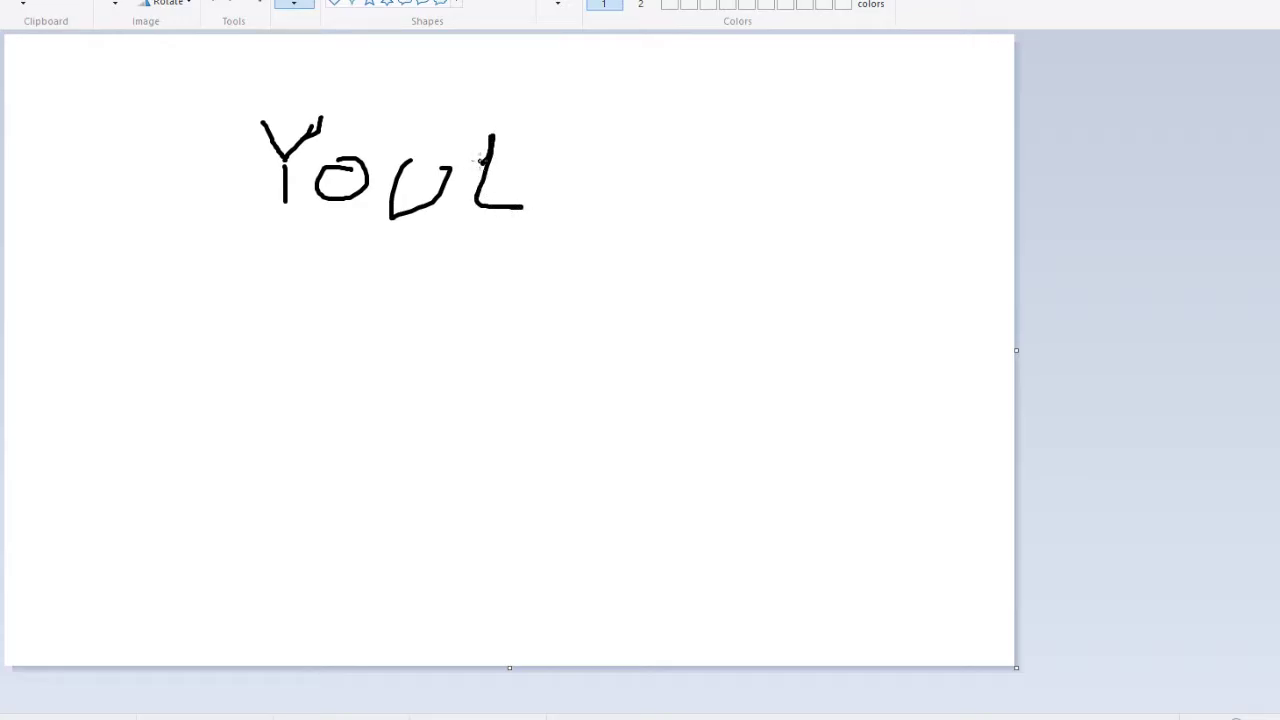
{"action": "mouse_move", "coordinate": [478, 128]}
{"action": "left_mouse_down"}
{"action": "mouse_move", "coordinate": [524, 130]}
{"action": "mouse_move", "coordinate": [504, 205]}
{"action": "mouse_move", "coordinate": [558, 206]}
{"action": "mouse_move", "coordinate": [551, 143]}
{"action": "mouse_move", "coordinate": [582, 235]}
{"action": "left_mouse_up"}
{"action": "mouse_move", "coordinate": [582, 185]}
{"action": "left_mouse_down"}
{"action": "mouse_move", "coordinate": [570, 248]}
{"action": "mouse_move", "coordinate": [618, 180]}
{"action": "left_mouse_up"}
{"action": "left_click_drag", "start_coordinate": [576, 138], "coordinate": [658, 168]}
{"action": "mouse_move", "coordinate": [632, 175]}
{"action": "left_mouse_down"}
{"action": "mouse_move", "coordinate": [634, 240]}
{"action": "mouse_move", "coordinate": [664, 224]}
{"action": "mouse_move", "coordinate": [652, 196]}
{"action": "left_mouse_up"}
{"action": "mouse_move", "coordinate": [476, 143]}
{"action": "left_mouse_down"}
{"action": "mouse_move", "coordinate": [690, 150]}
{"action": "mouse_move", "coordinate": [466, 210]}
{"action": "mouse_move", "coordinate": [452, 104]}
{"action": "left_mouse_up"}
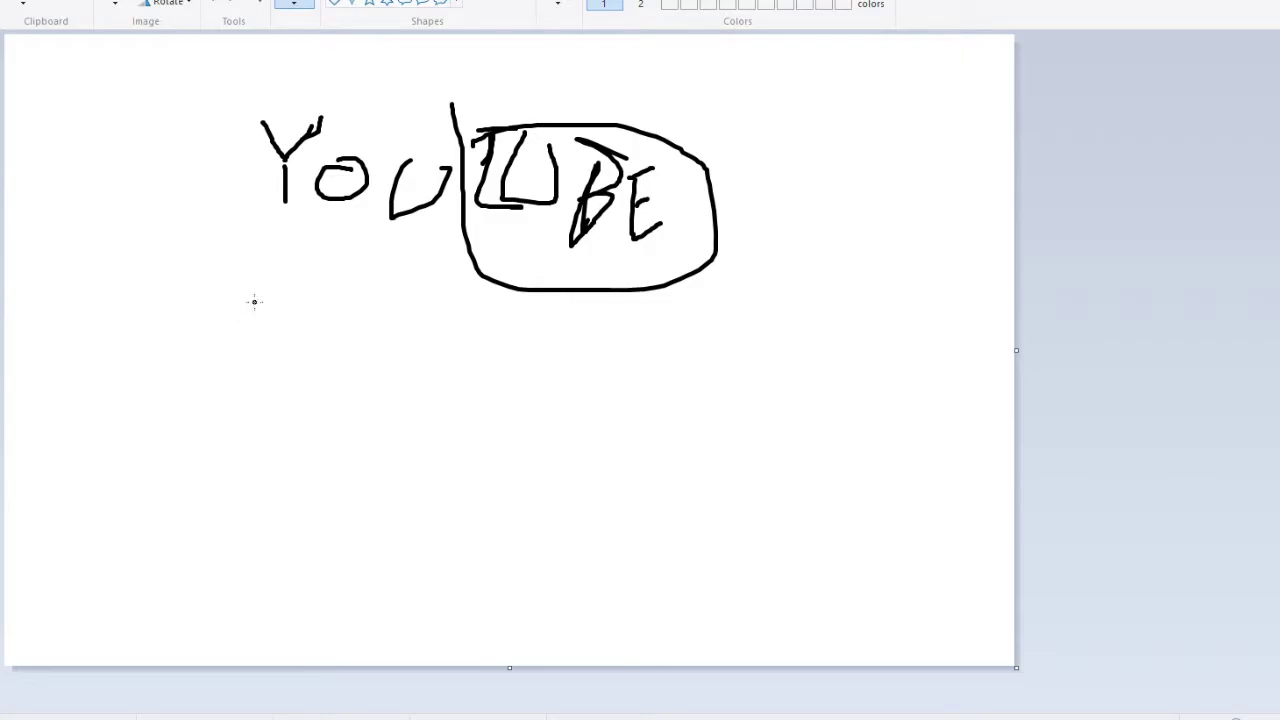
{"action": "mouse_move", "coordinate": [196, 304]}
{"action": "left_mouse_down"}
{"action": "mouse_move", "coordinate": [240, 424]}
{"action": "mouse_move", "coordinate": [300, 418]}
{"action": "mouse_move", "coordinate": [326, 390]}
{"action": "left_mouse_up"}
{"action": "left_click_drag", "start_coordinate": [270, 310], "coordinate": [334, 424]}
{"action": "left_click_drag", "start_coordinate": [336, 312], "coordinate": [340, 420]}
{"action": "mouse_move", "coordinate": [404, 354]}
{"action": "left_mouse_down"}
{"action": "mouse_move", "coordinate": [460, 340]}
{"action": "mouse_move", "coordinate": [412, 416]}
{"action": "mouse_move", "coordinate": [432, 362]}
{"action": "mouse_move", "coordinate": [475, 345]}
{"action": "left_mouse_up"}
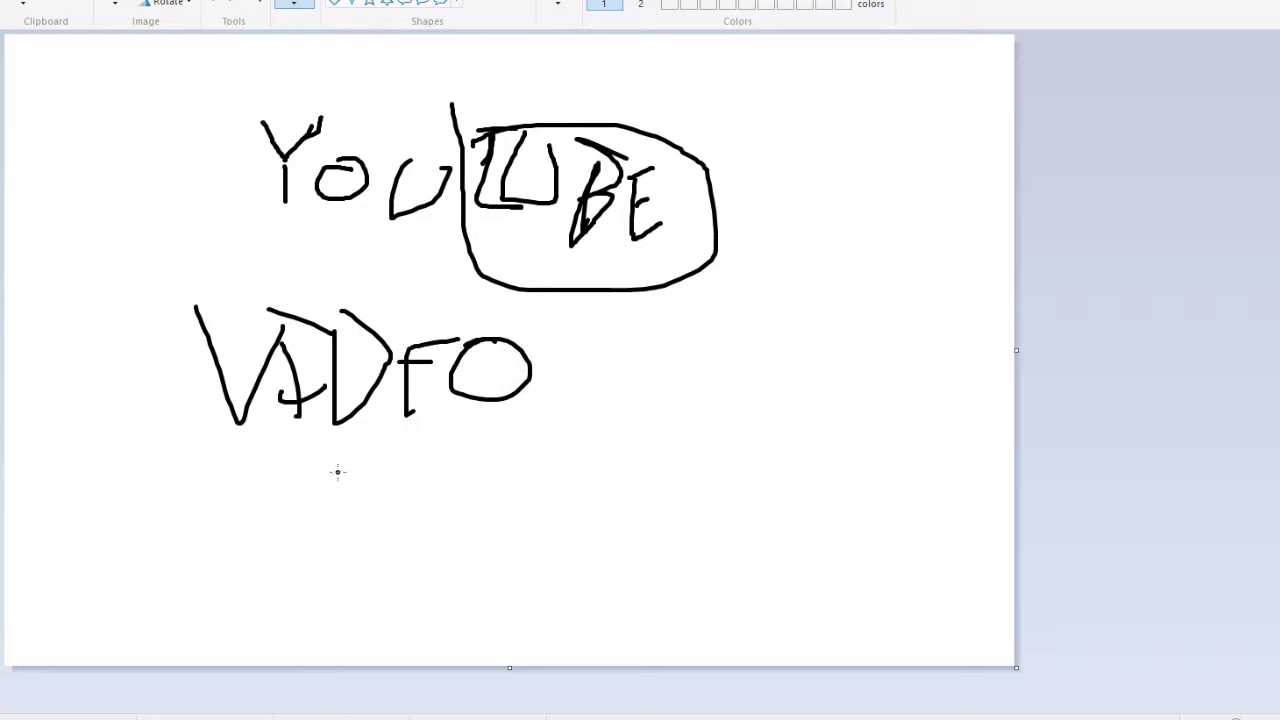
{"action": "left_click_drag", "start_coordinate": [783, 293], "coordinate": [762, 316]}
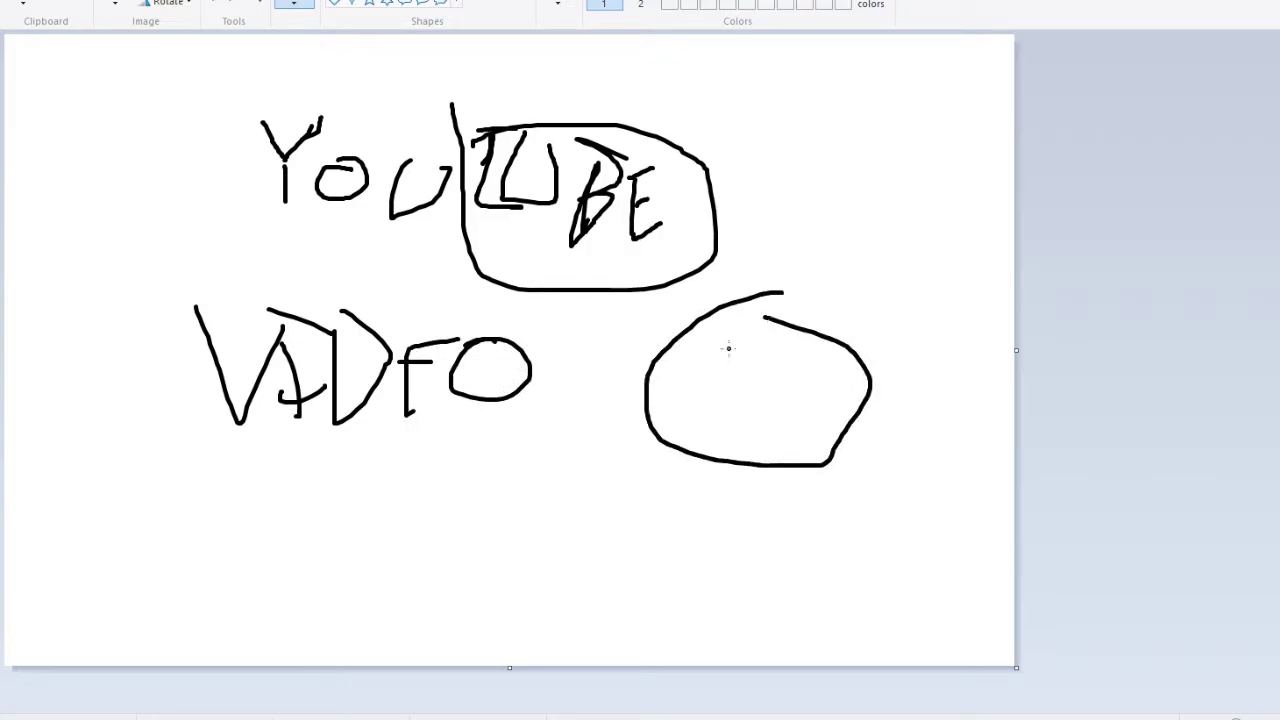
{"action": "left_click_drag", "start_coordinate": [700, 352], "coordinate": [692, 370]}
{"action": "mouse_move", "coordinate": [772, 348]}
{"action": "left_mouse_down"}
{"action": "mouse_move", "coordinate": [770, 372]}
{"action": "mouse_move", "coordinate": [780, 360]}
{"action": "left_mouse_up"}
{"action": "mouse_move", "coordinate": [706, 392]}
{"action": "left_mouse_down"}
{"action": "mouse_move", "coordinate": [834, 378]}
{"action": "mouse_move", "coordinate": [740, 428]}
{"action": "left_mouse_up"}
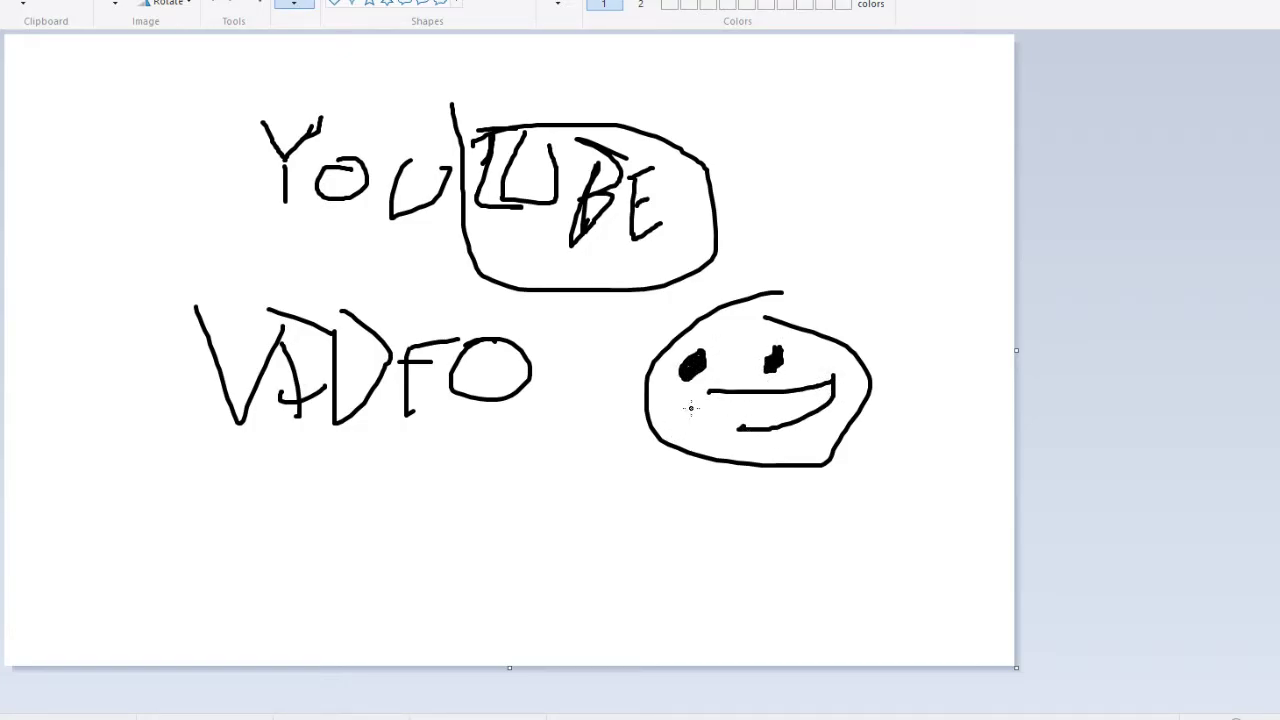
{"action": "mouse_move", "coordinate": [670, 392]}
{"action": "left_mouse_down"}
{"action": "mouse_move", "coordinate": [856, 438]}
{"action": "mouse_move", "coordinate": [758, 404]}
{"action": "left_mouse_up"}
{"action": "left_click_drag", "start_coordinate": [782, 428], "coordinate": [1014, 370]}
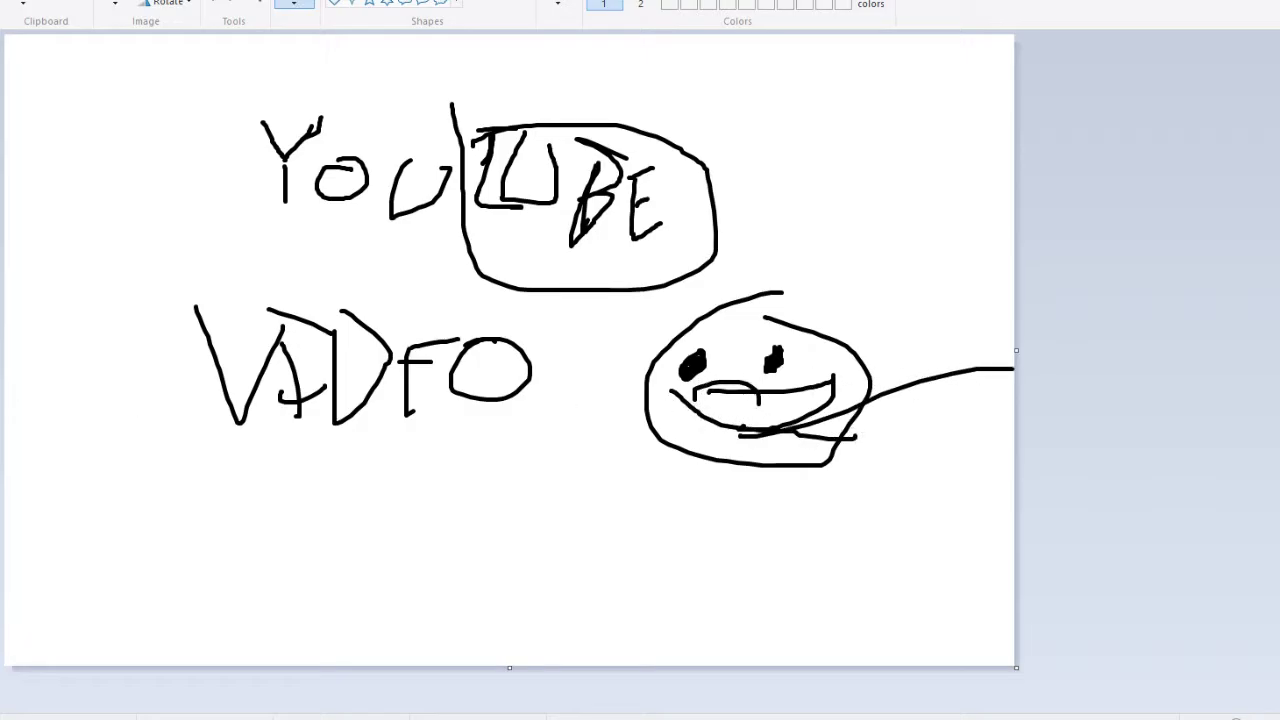
{"action": "left_click", "coordinate": [115, 4]}
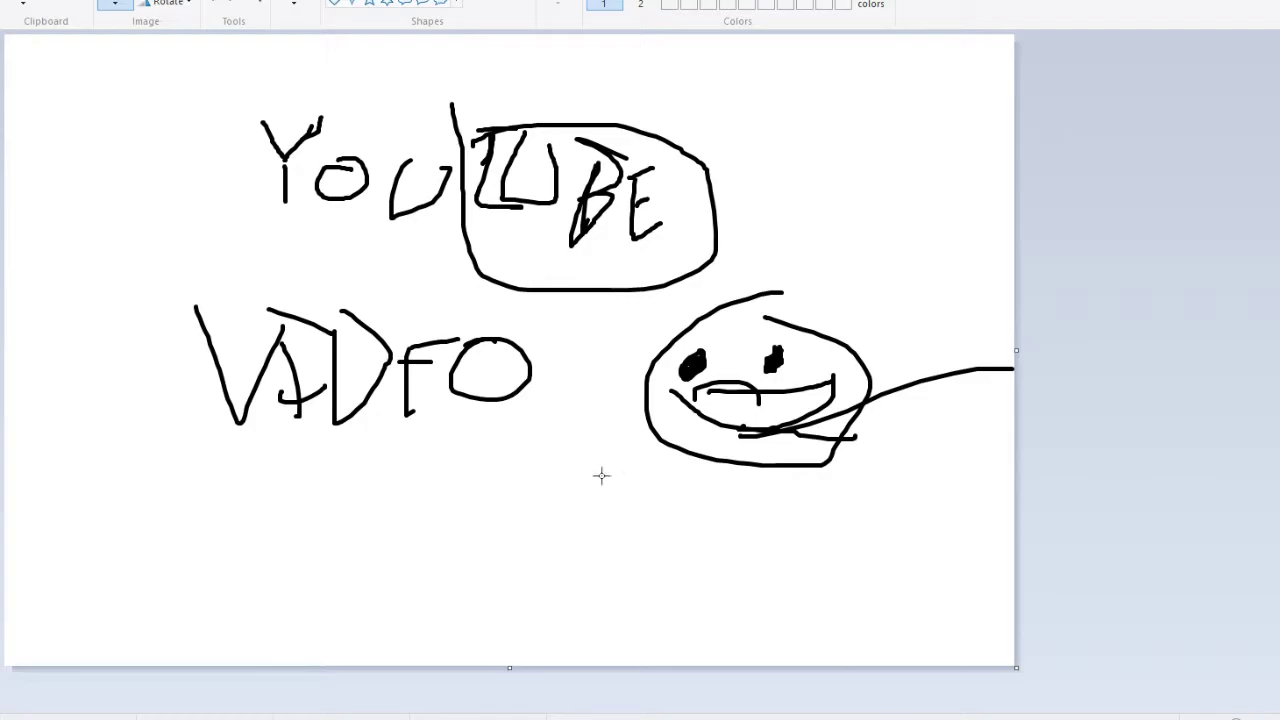
{"action": "left_click_drag", "start_coordinate": [166, 552], "coordinate": [291, 247]}
{"action": "left_click", "coordinate": [66, 432]}
{"action": "left_click_drag", "start_coordinate": [43, 539], "coordinate": [1035, 57]}
{"action": "key", "text": "Delete"}
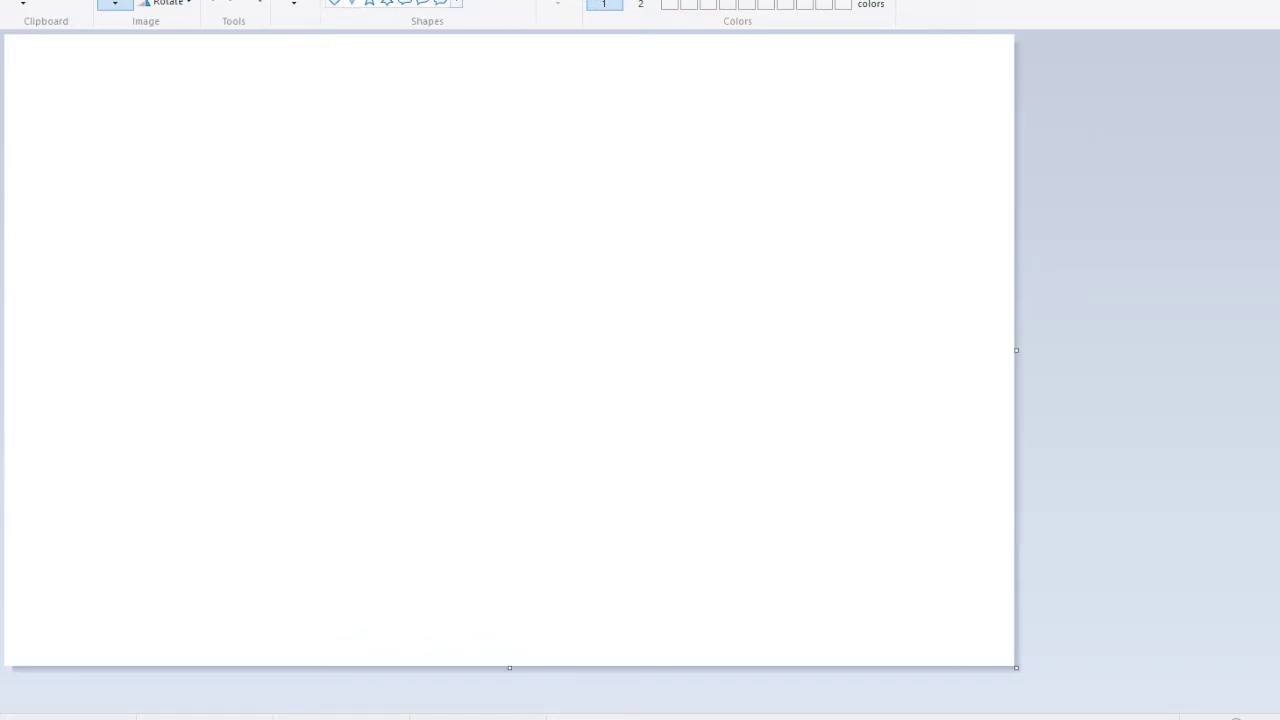
Hand-write the word YOUTUBE across the canvas.
{"action": "mouse_move", "coordinate": [237, 115]}
{"action": "left_mouse_down"}
{"action": "mouse_move", "coordinate": [305, 196]}
{"action": "mouse_move", "coordinate": [375, 93]}
{"action": "left_mouse_up"}
{"action": "left_click_drag", "start_coordinate": [320, 188], "coordinate": [326, 298]}
{"action": "mouse_move", "coordinate": [413, 172]}
{"action": "left_mouse_down"}
{"action": "mouse_move", "coordinate": [400, 185]}
{"action": "mouse_move", "coordinate": [525, 225]}
{"action": "mouse_move", "coordinate": [540, 328]}
{"action": "left_mouse_up"}
{"action": "mouse_move", "coordinate": [548, 180]}
{"action": "left_mouse_down"}
{"action": "mouse_move", "coordinate": [655, 214]}
{"action": "mouse_move", "coordinate": [608, 330]}
{"action": "left_mouse_up"}
{"action": "mouse_move", "coordinate": [608, 330]}
{"action": "left_mouse_down"}
{"action": "mouse_move", "coordinate": [684, 238]}
{"action": "mouse_move", "coordinate": [698, 344]}
{"action": "left_mouse_up"}
{"action": "left_click_drag", "start_coordinate": [742, 214], "coordinate": [700, 344]}
{"action": "mouse_move", "coordinate": [828, 252]}
{"action": "left_mouse_down"}
{"action": "mouse_move", "coordinate": [872, 244]}
{"action": "mouse_move", "coordinate": [834, 286]}
{"action": "mouse_move", "coordinate": [898, 310]}
{"action": "left_mouse_up"}
{"action": "left_click_drag", "start_coordinate": [834, 285], "coordinate": [874, 268]}
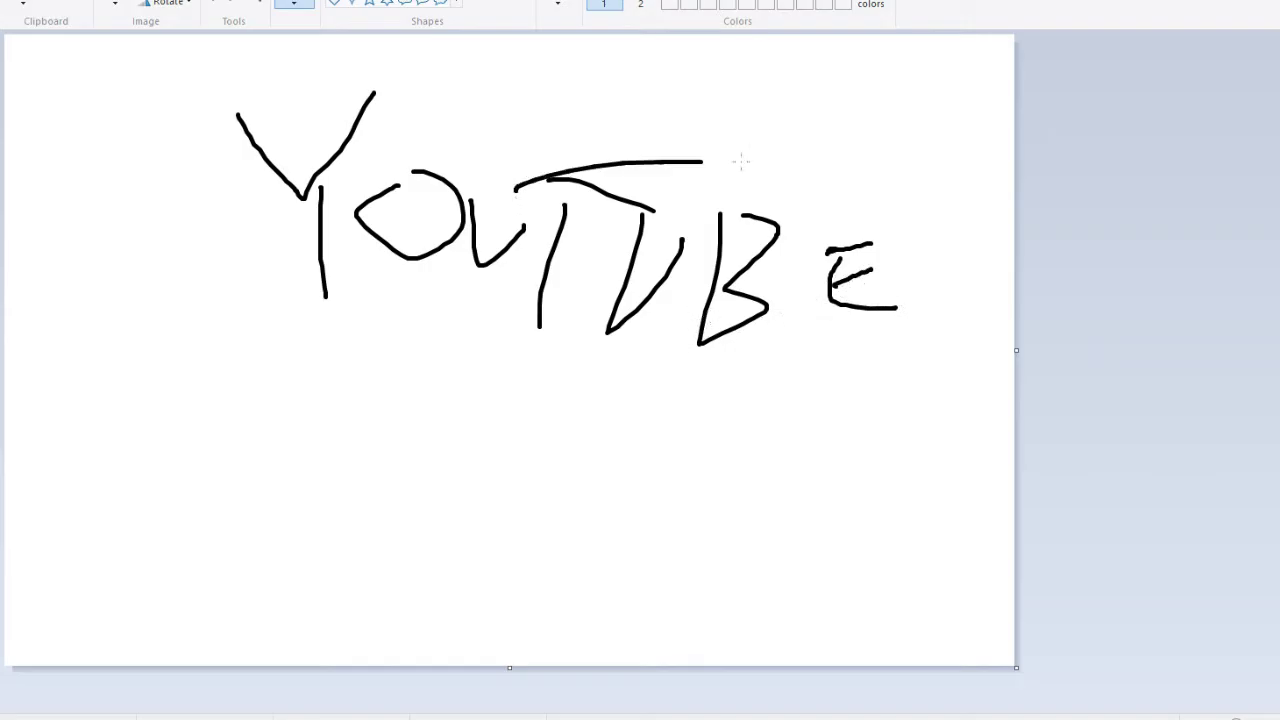
Draw a large oval around TUBE and fill it red.
{"action": "left_click_drag", "start_coordinate": [512, 190], "coordinate": [1014, 200]}
{"action": "left_click_drag", "start_coordinate": [1014, 420], "coordinate": [555, 145]}
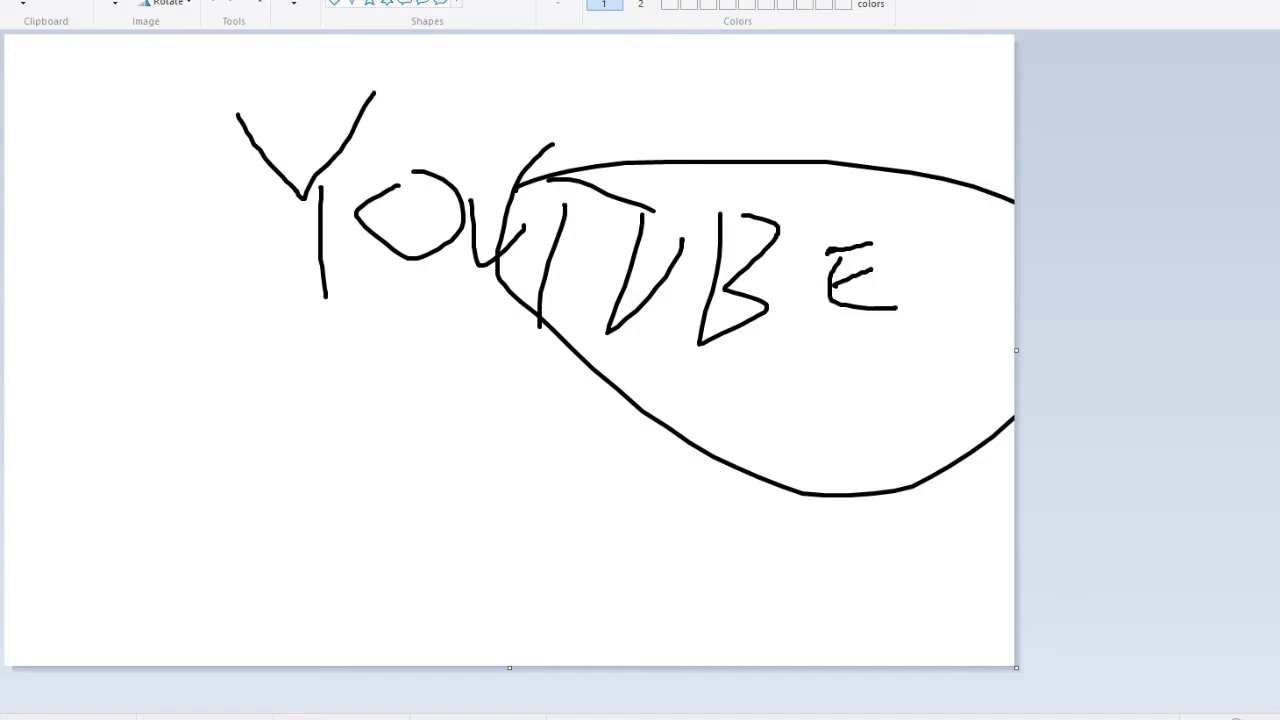
{"action": "left_click", "coordinate": [602, 208]}
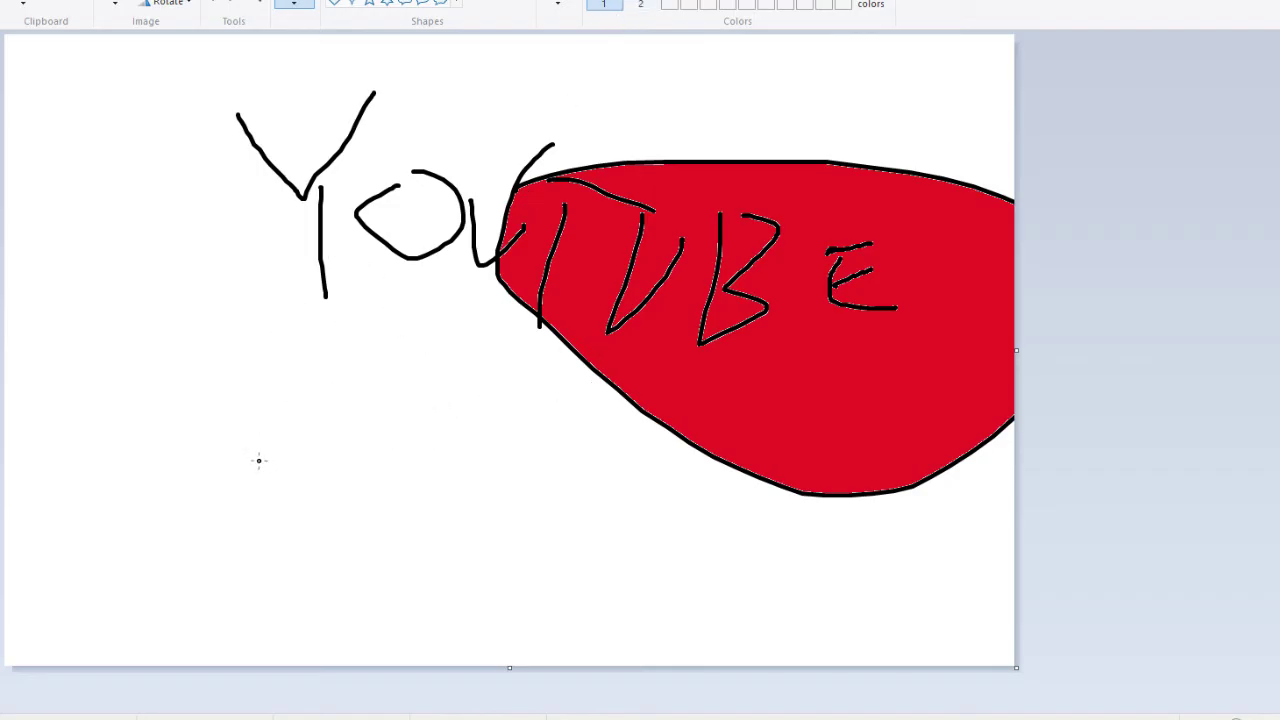
Draw the cat's head, ears, mouth and whiskers at the lower left.
{"action": "left_click_drag", "start_coordinate": [174, 422], "coordinate": [234, 442]}
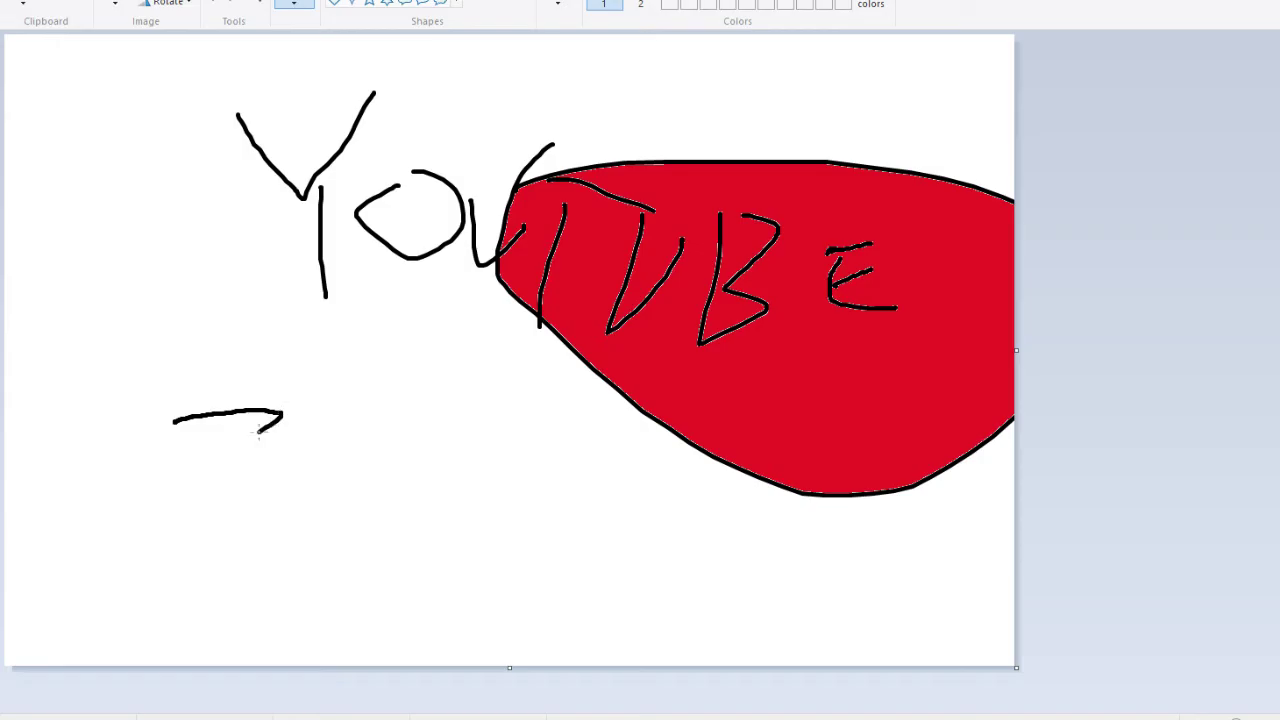
{"action": "mouse_move", "coordinate": [166, 378]}
{"action": "left_mouse_down"}
{"action": "mouse_move", "coordinate": [127, 398]}
{"action": "mouse_move", "coordinate": [122, 452]}
{"action": "mouse_move", "coordinate": [200, 530]}
{"action": "mouse_move", "coordinate": [226, 436]}
{"action": "mouse_move", "coordinate": [172, 458]}
{"action": "mouse_move", "coordinate": [138, 440]}
{"action": "mouse_move", "coordinate": [166, 478]}
{"action": "mouse_move", "coordinate": [102, 514]}
{"action": "mouse_move", "coordinate": [145, 495]}
{"action": "mouse_move", "coordinate": [202, 516]}
{"action": "left_mouse_up"}
{"action": "mouse_move", "coordinate": [272, 480]}
{"action": "left_mouse_down"}
{"action": "mouse_move", "coordinate": [210, 486]}
{"action": "mouse_move", "coordinate": [274, 534]}
{"action": "left_mouse_up"}
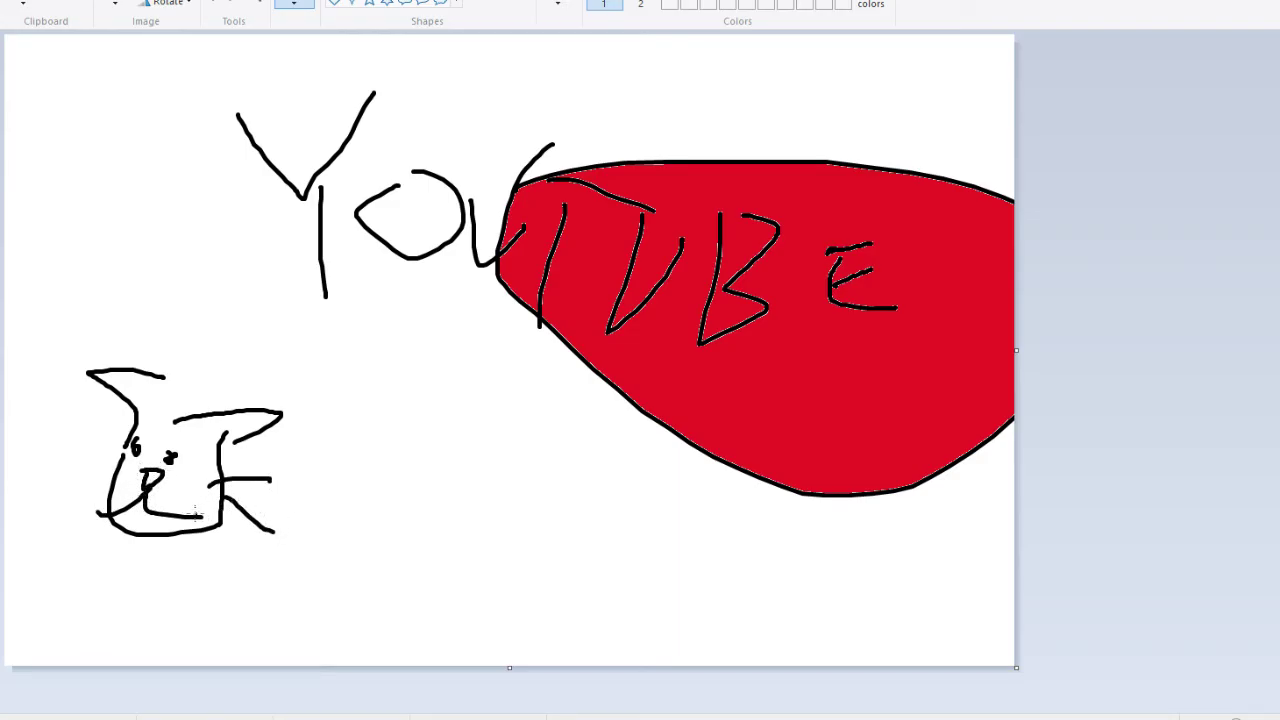
{"action": "left_click_drag", "start_coordinate": [196, 518], "coordinate": [258, 572]}
{"action": "left_click_drag", "start_coordinate": [98, 465], "coordinate": [10, 450]}
{"action": "left_click_drag", "start_coordinate": [128, 482], "coordinate": [80, 495]}
{"action": "left_click_drag", "start_coordinate": [130, 514], "coordinate": [24, 530]}
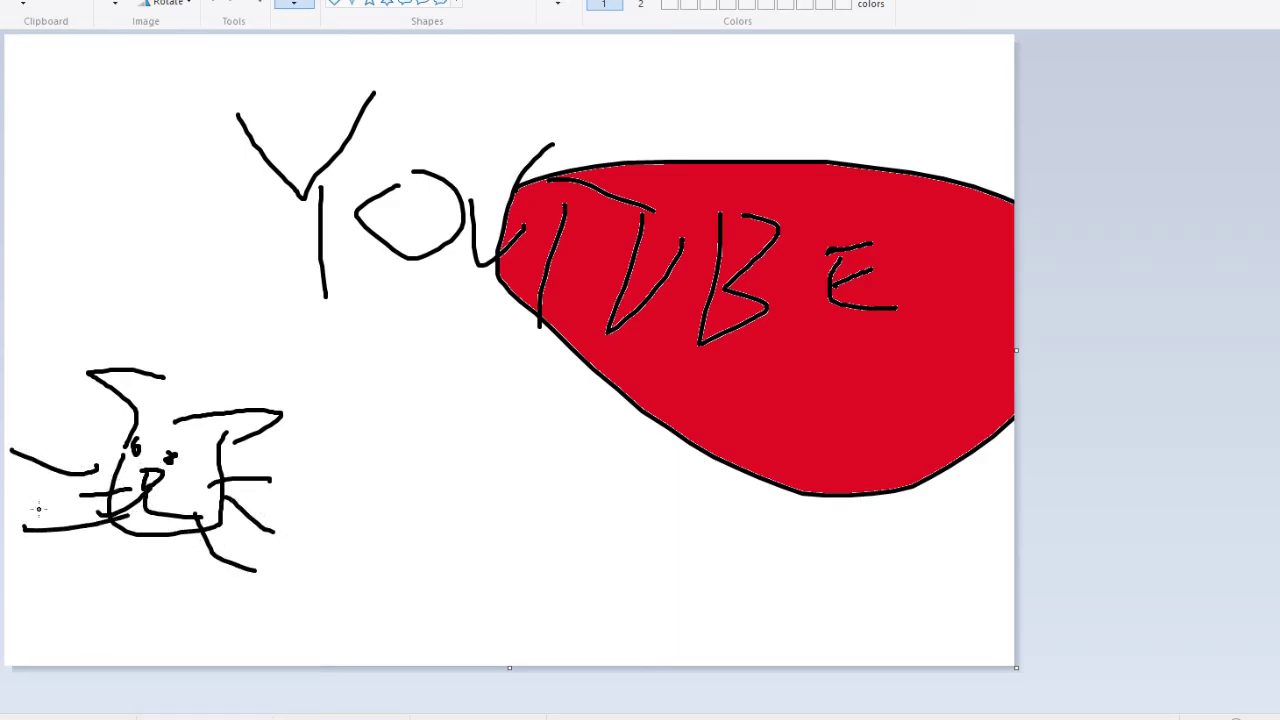
Add the cat's ear and eye details, body, legs and raised tail.
{"action": "left_click_drag", "start_coordinate": [148, 366], "coordinate": [184, 440]}
{"action": "mouse_move", "coordinate": [130, 386]}
{"action": "left_mouse_down"}
{"action": "mouse_move", "coordinate": [136, 424]}
{"action": "mouse_move", "coordinate": [236, 430]}
{"action": "left_mouse_up"}
{"action": "mouse_move", "coordinate": [104, 552]}
{"action": "left_mouse_down"}
{"action": "mouse_move", "coordinate": [62, 628]}
{"action": "mouse_move", "coordinate": [130, 560]}
{"action": "mouse_move", "coordinate": [274, 586]}
{"action": "mouse_move", "coordinate": [290, 636]}
{"action": "mouse_move", "coordinate": [294, 540]}
{"action": "mouse_move", "coordinate": [190, 512]}
{"action": "left_mouse_up"}
{"action": "mouse_move", "coordinate": [288, 535]}
{"action": "left_mouse_down"}
{"action": "mouse_move", "coordinate": [355, 465]}
{"action": "mouse_move", "coordinate": [410, 470]}
{"action": "mouse_move", "coordinate": [280, 552]}
{"action": "left_mouse_up"}
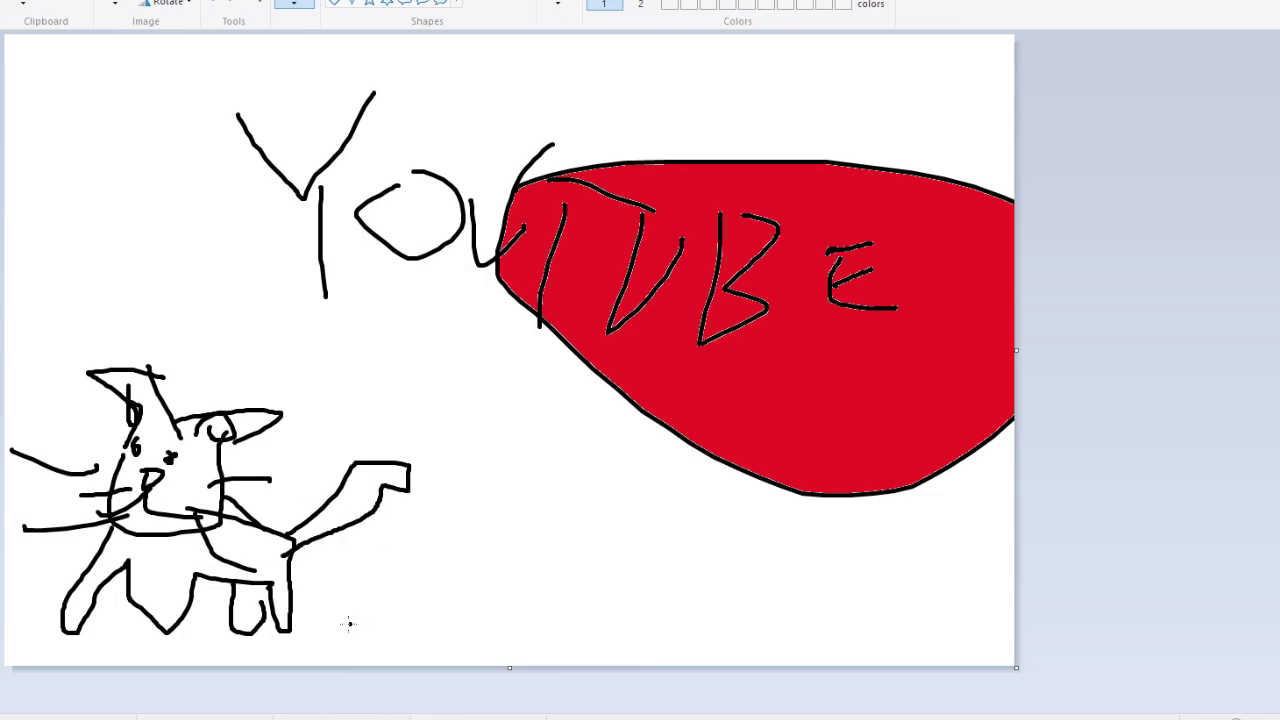